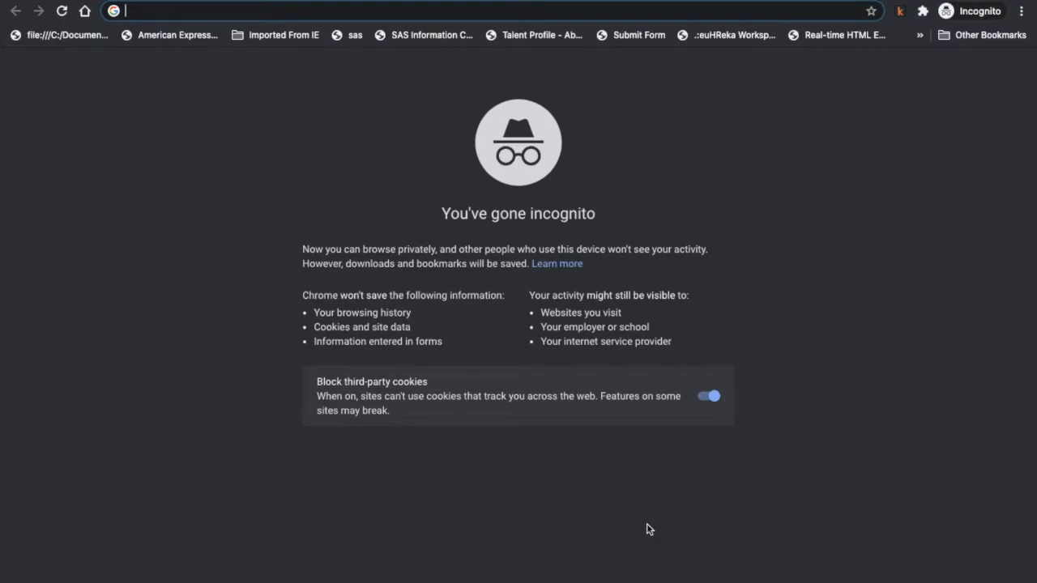
{"action": "type", "text": "w"}
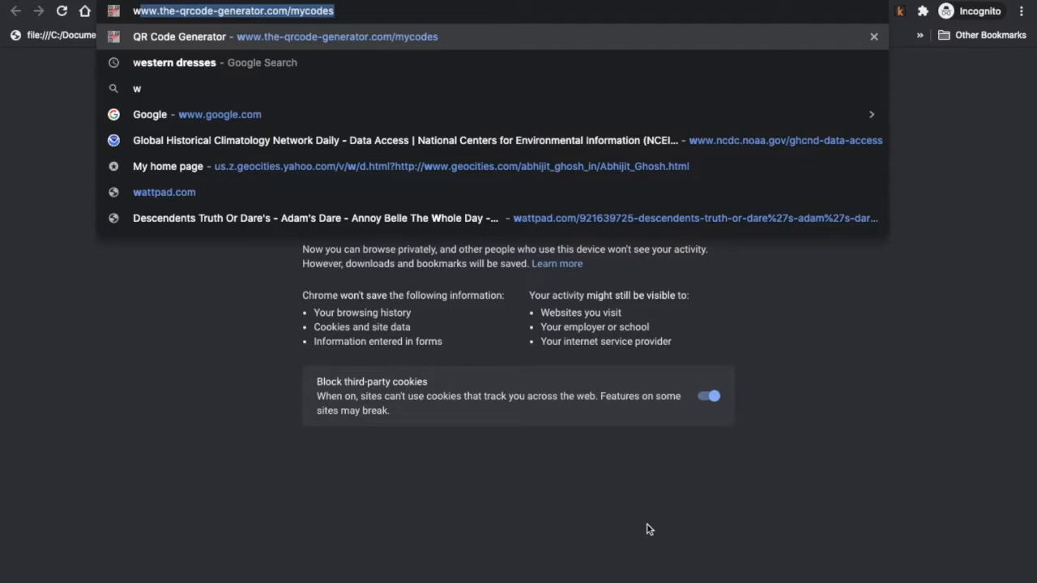
{"action": "type", "text": "ww.stanshare.com"}
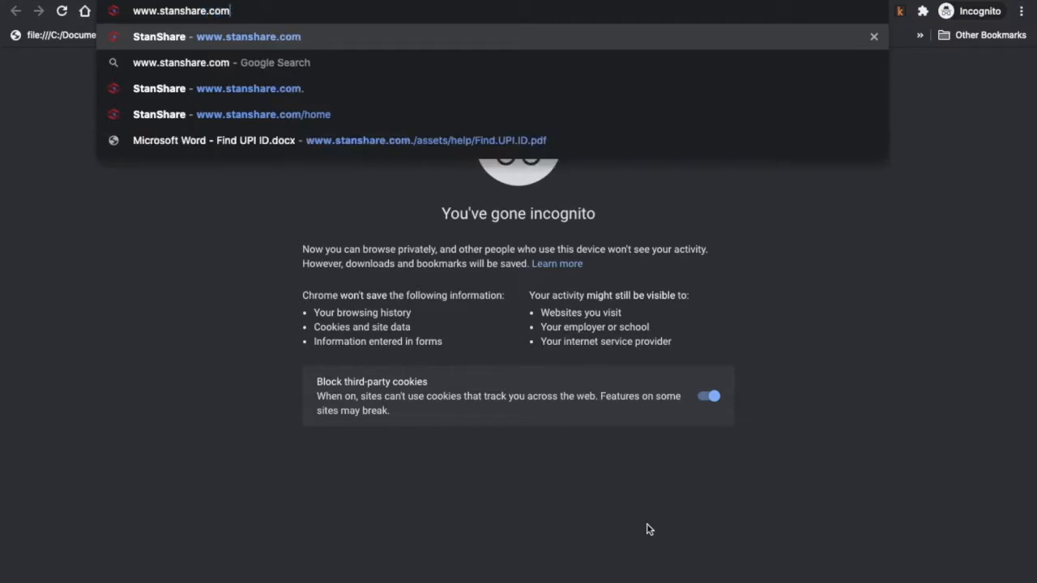
{"action": "key", "text": "Return"}
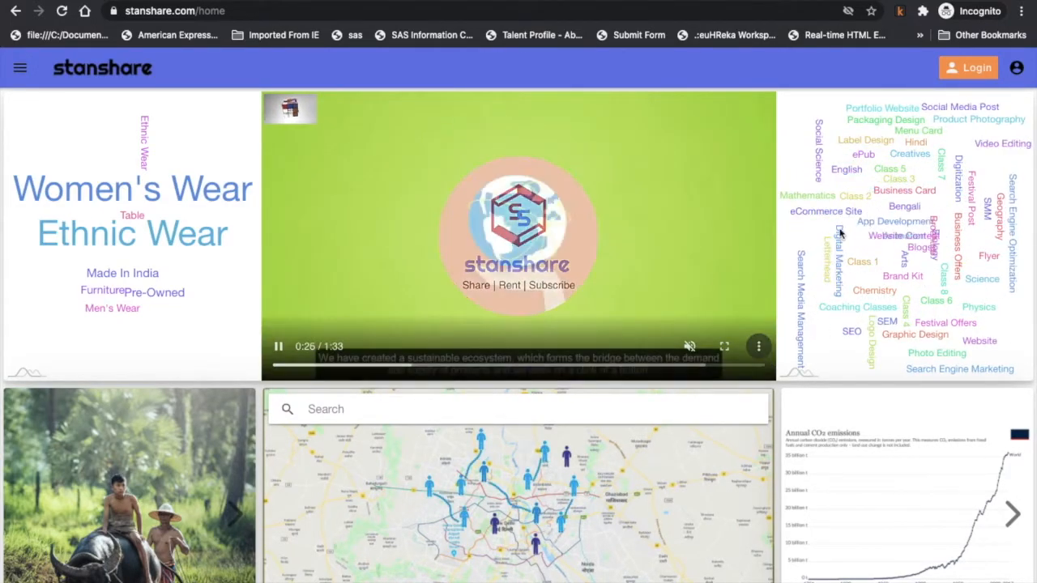
Choose Login, then Login with Google to reach the Google sign-in page.
{"action": "left_click", "coordinate": [976, 68]}
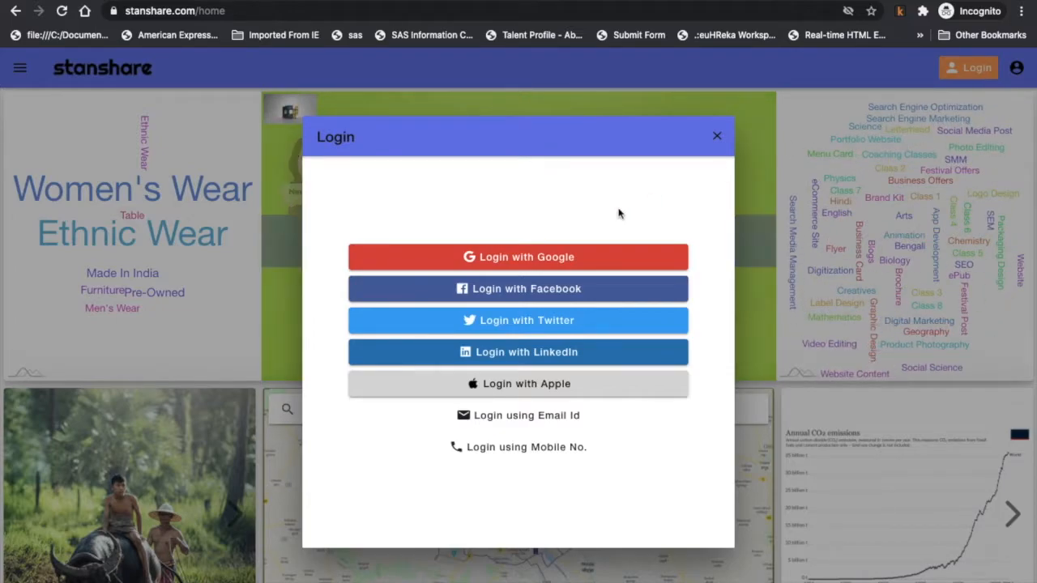
{"action": "left_click", "coordinate": [552, 257]}
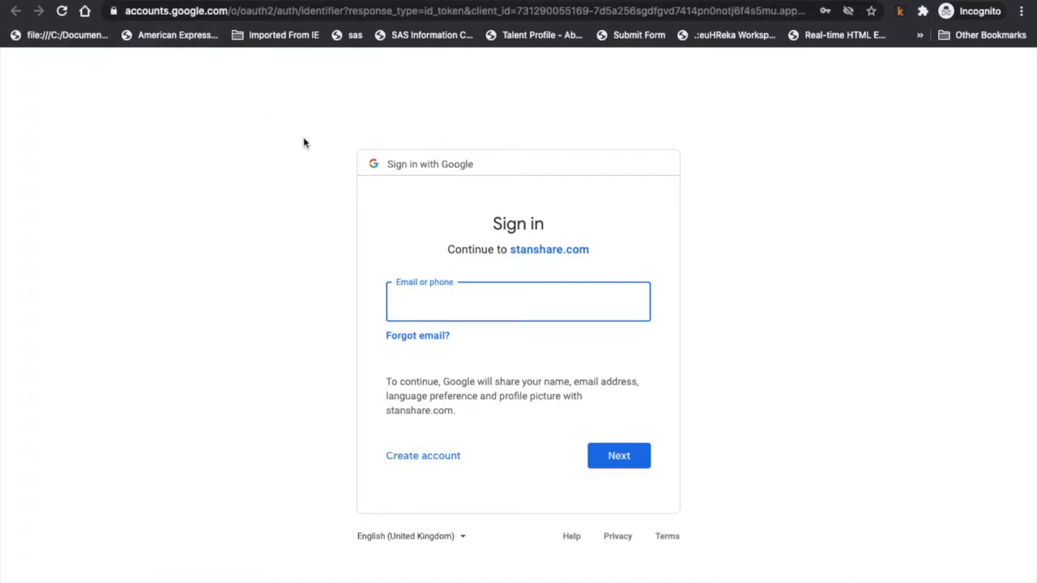
Sign in with the saved Google account e-mail and the account password.
{"action": "left_click", "coordinate": [463, 297]}
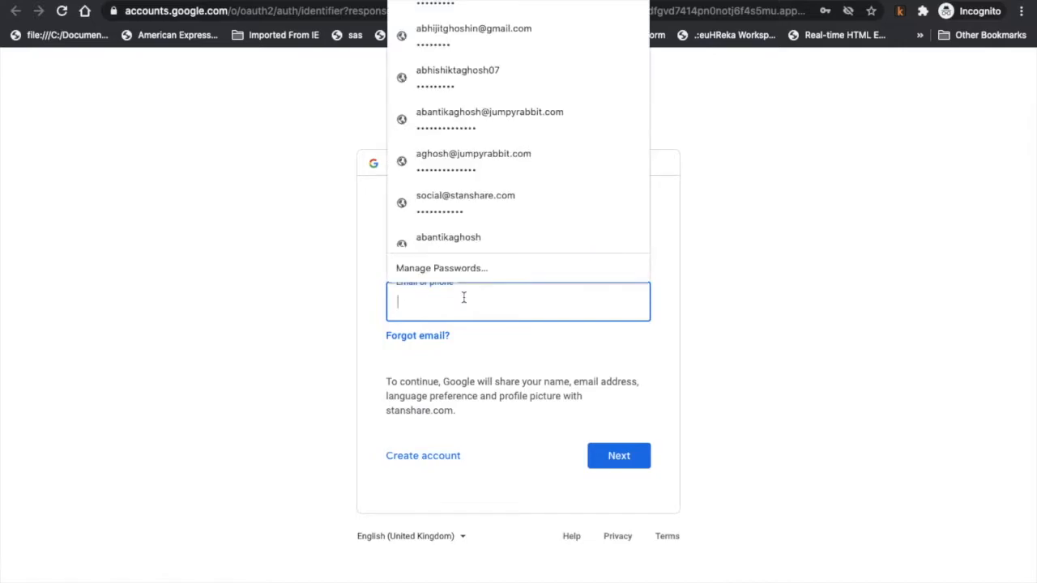
{"action": "left_click", "coordinate": [514, 1]}
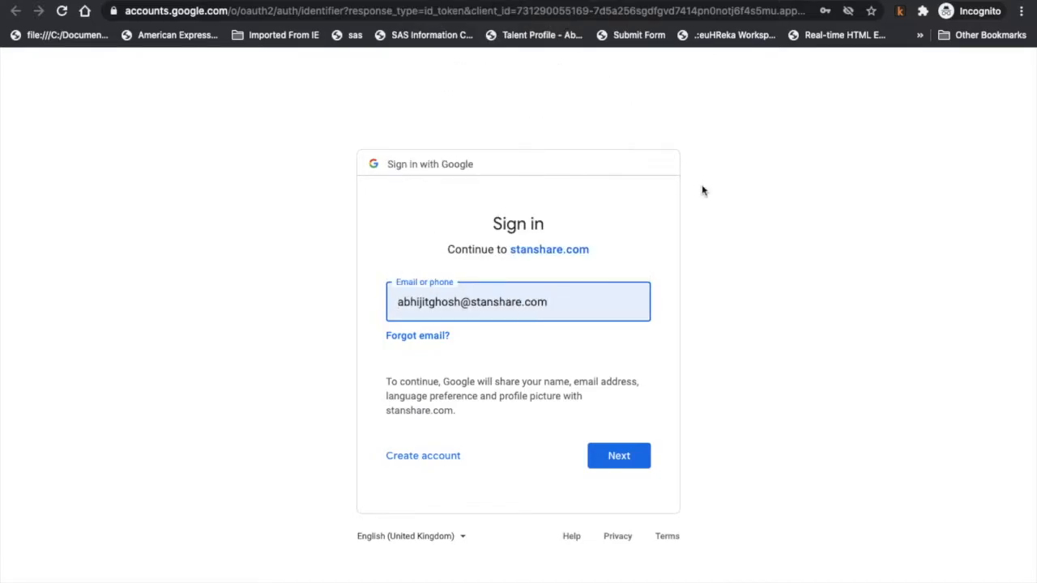
{"action": "left_click", "coordinate": [724, 218]}
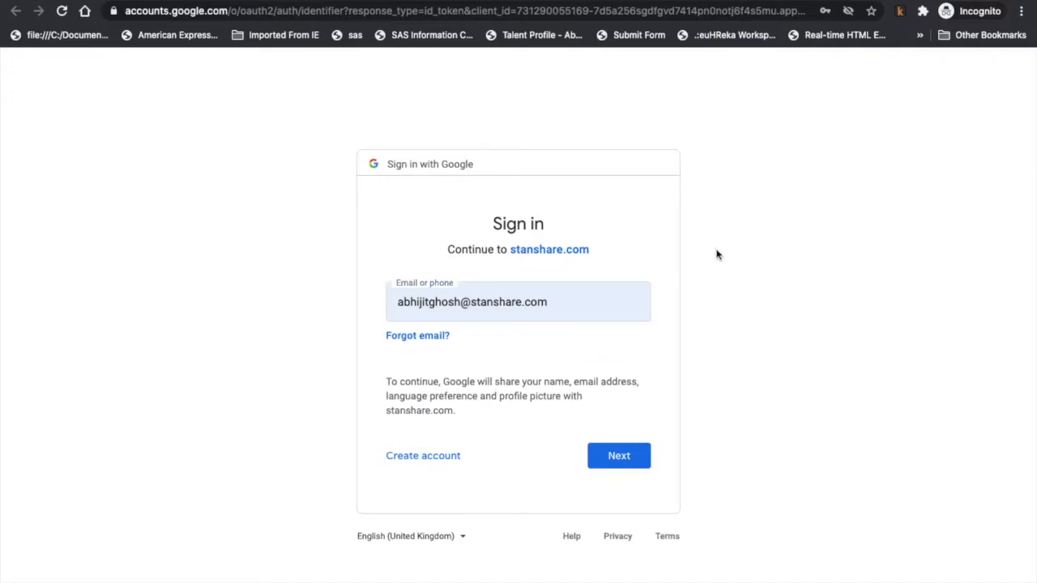
{"action": "left_click", "coordinate": [616, 458]}
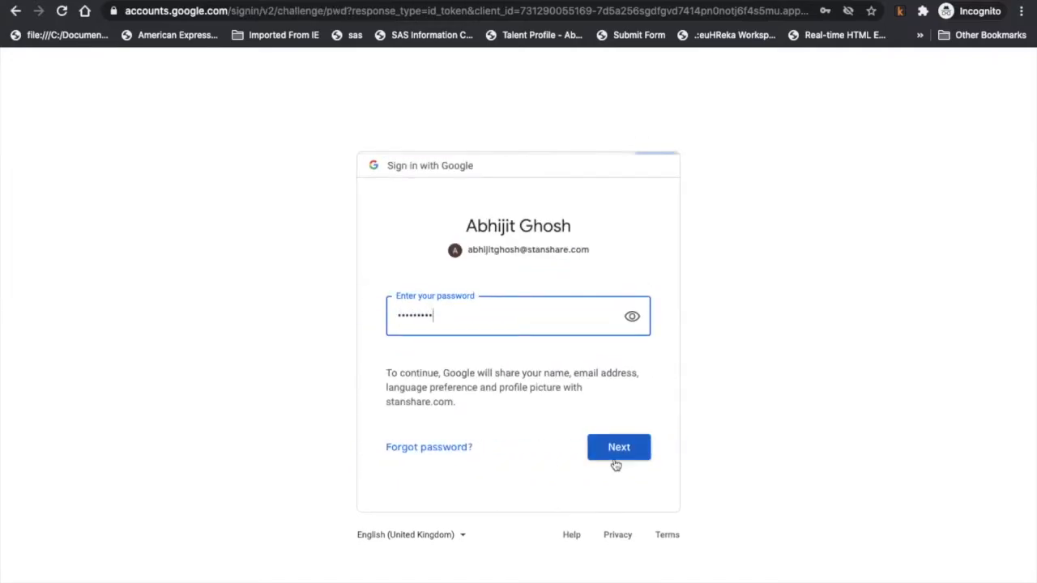
{"action": "left_click", "coordinate": [607, 453]}
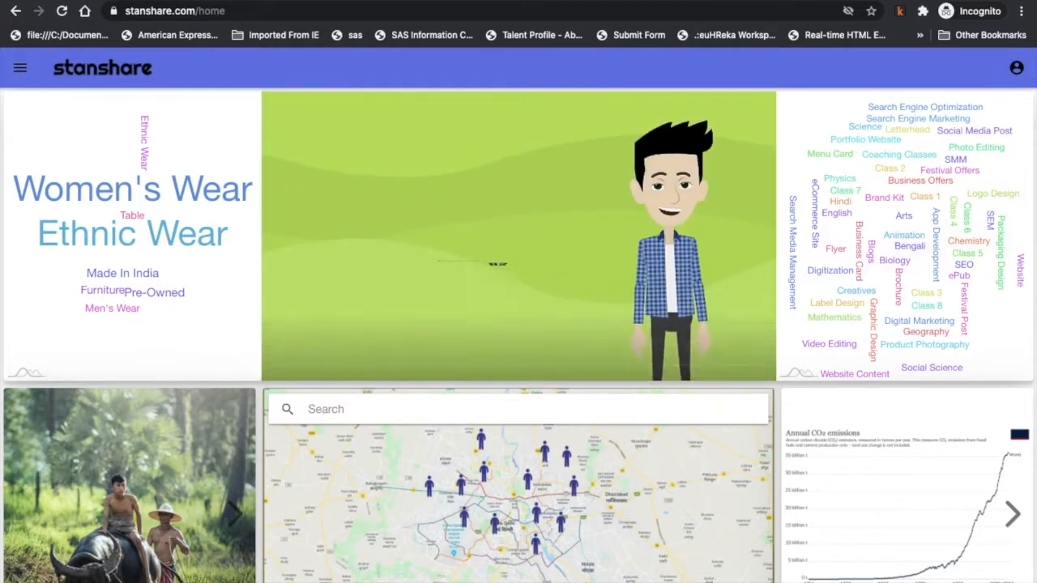
Go to My Listings via 'Offer a product or service' in the account panel.
{"action": "left_click", "coordinate": [1017, 70]}
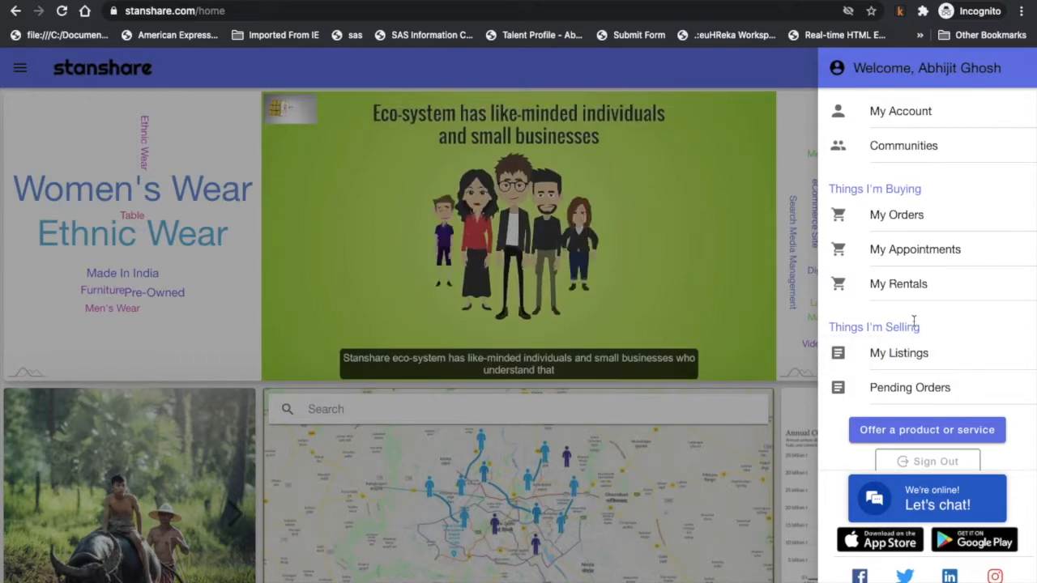
{"action": "left_click", "coordinate": [917, 435]}
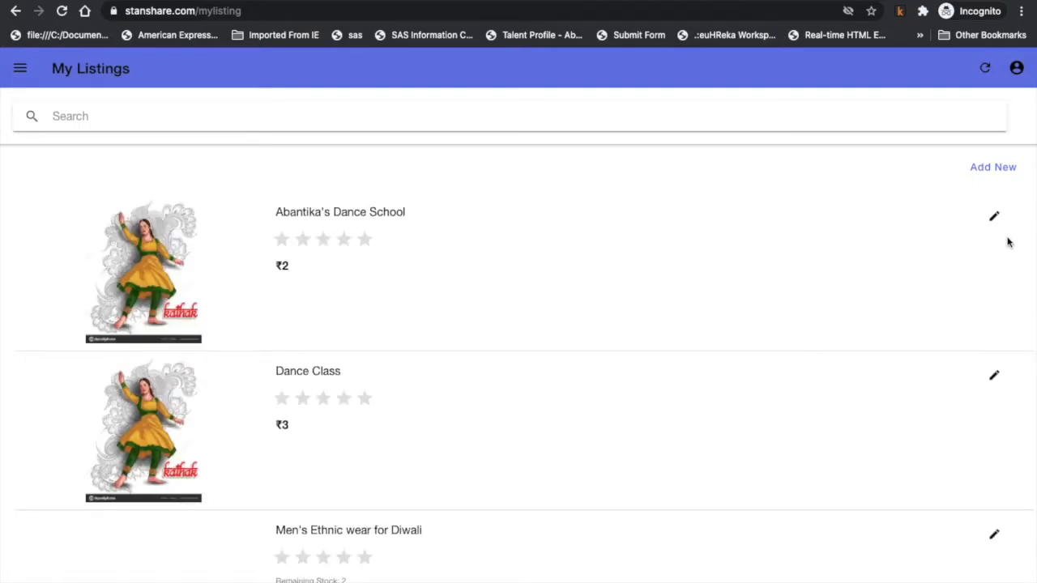
Start a new listing with Add New > Add New Service.
{"action": "left_click", "coordinate": [1012, 170]}
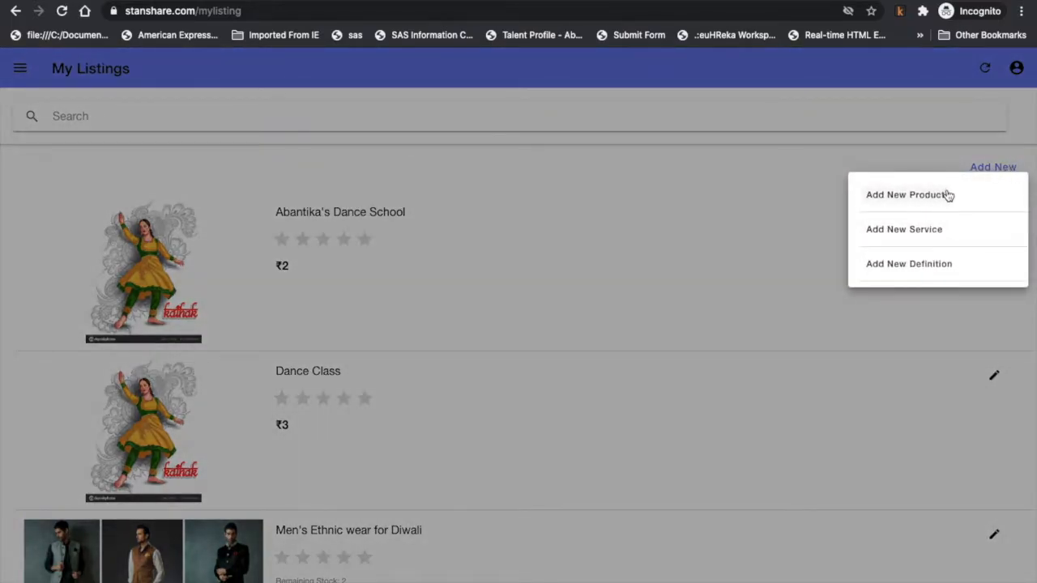
{"action": "left_click", "coordinate": [904, 231]}
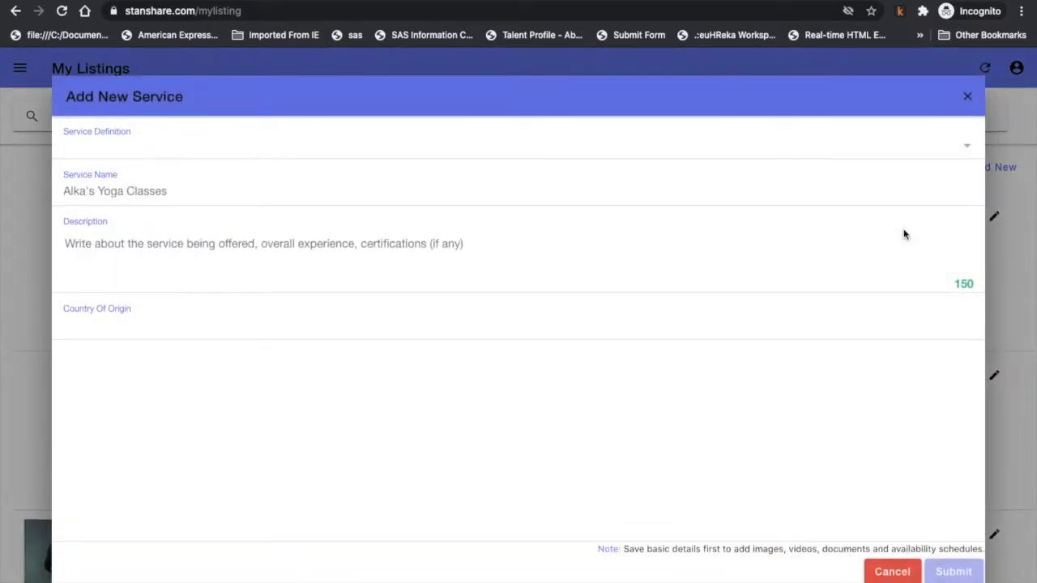
Select Coaching Classes from the Service Definition dropdown.
{"action": "left_click", "coordinate": [438, 146]}
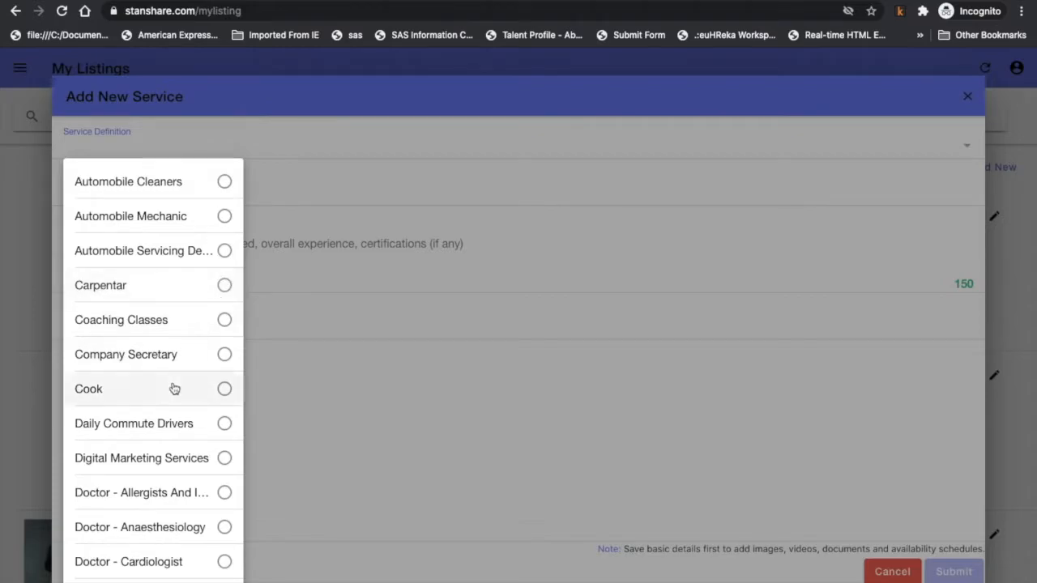
{"action": "scroll", "coordinate": [160, 437], "scroll_direction": "down", "scroll_amount": 1}
{"action": "scroll", "coordinate": [161, 440], "scroll_direction": "down", "scroll_amount": 6}
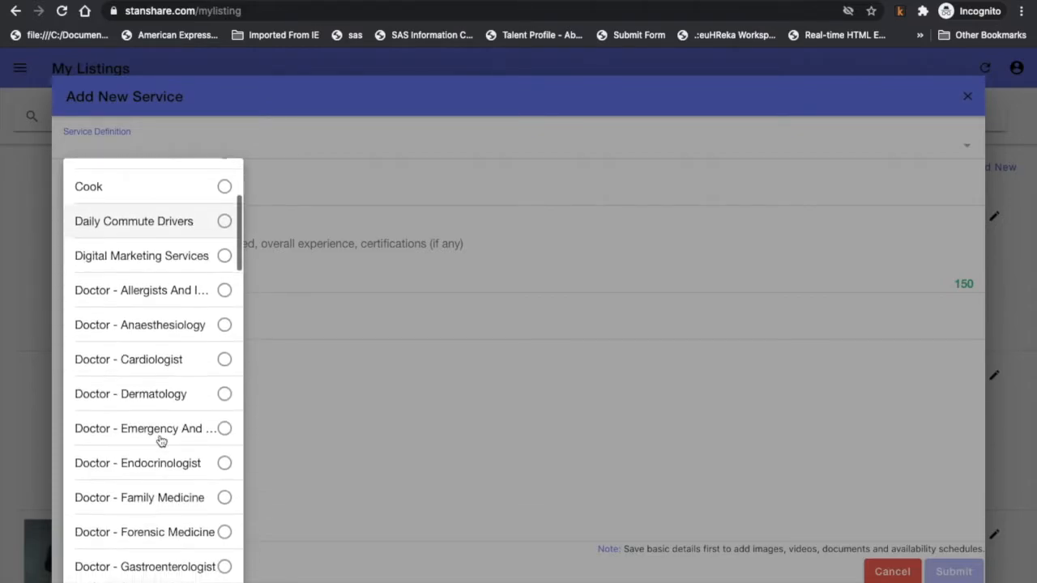
{"action": "scroll", "coordinate": [160, 440], "scroll_direction": "down", "scroll_amount": 6}
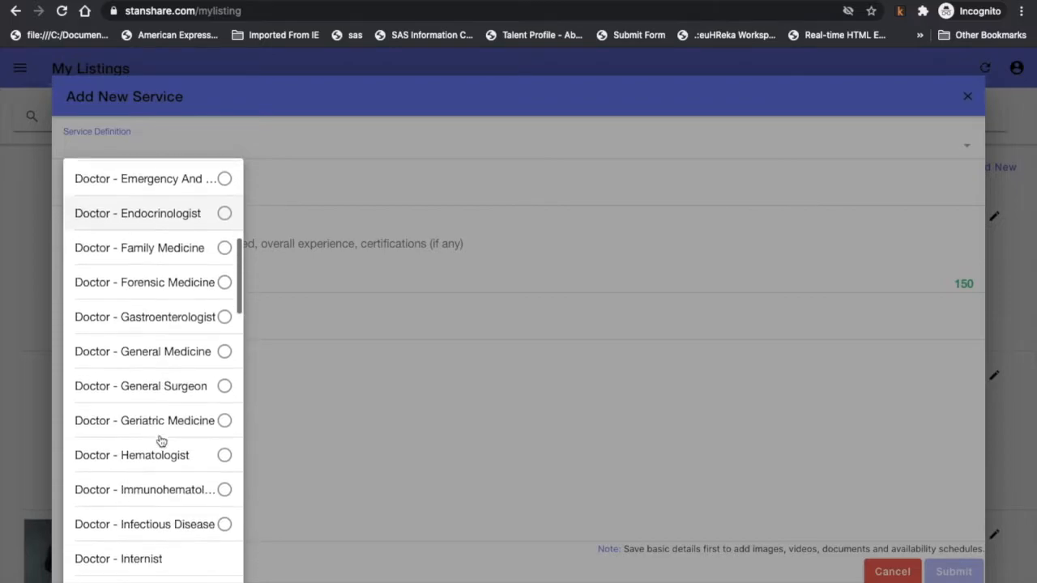
{"action": "scroll", "coordinate": [128, 521], "scroll_direction": "up", "scroll_amount": 13}
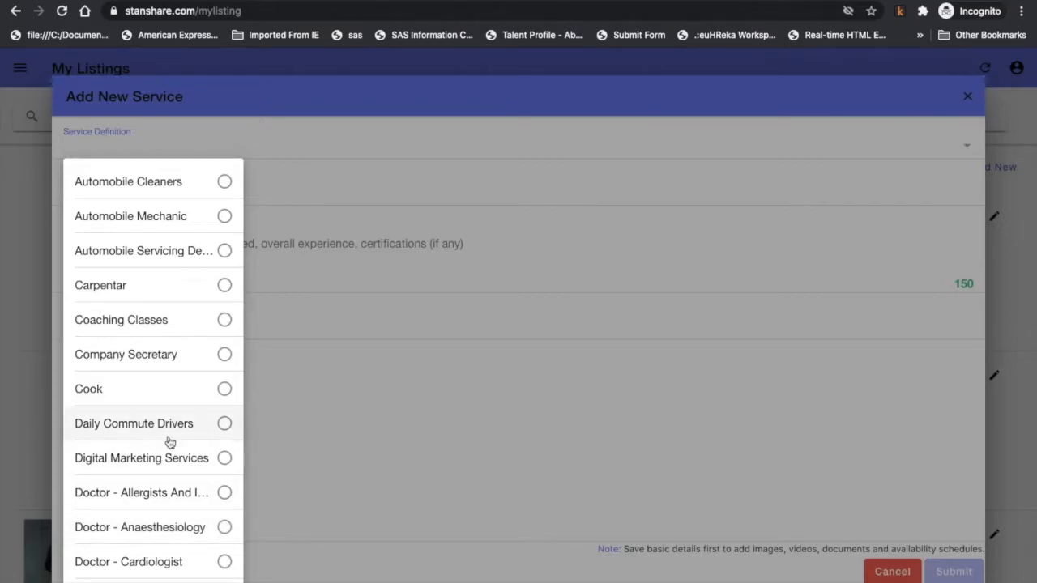
{"action": "scroll", "coordinate": [169, 437], "scroll_direction": "down", "scroll_amount": 1}
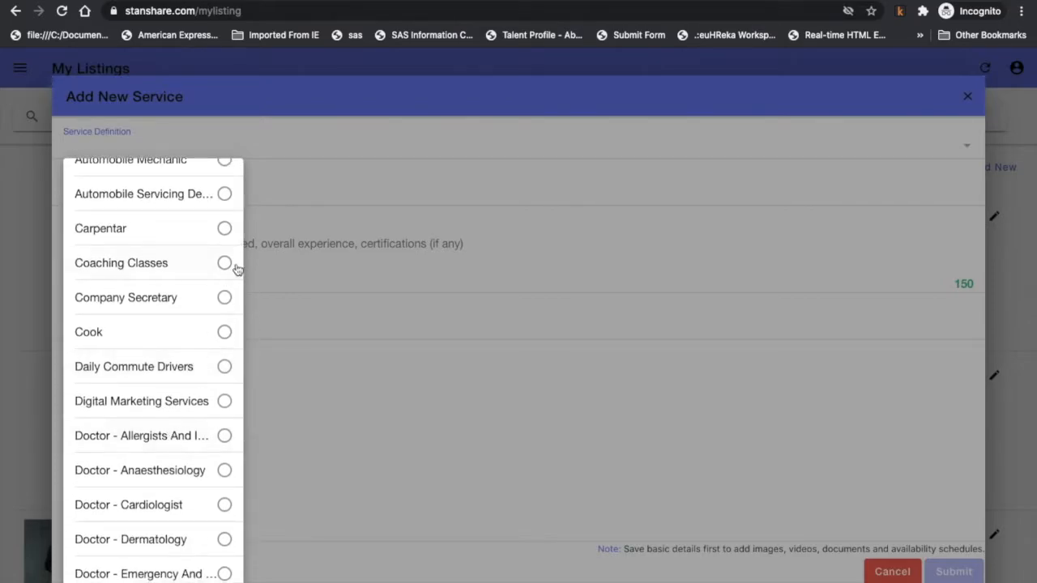
{"action": "left_click", "coordinate": [233, 267]}
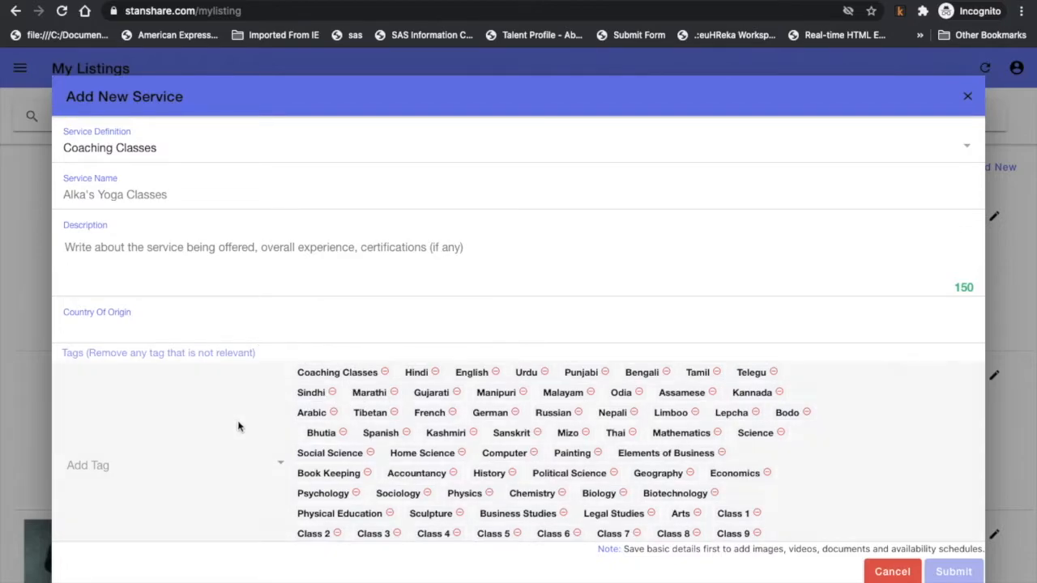
Name the service 'StanShare Coaching Center'.
{"action": "left_click", "coordinate": [157, 195]}
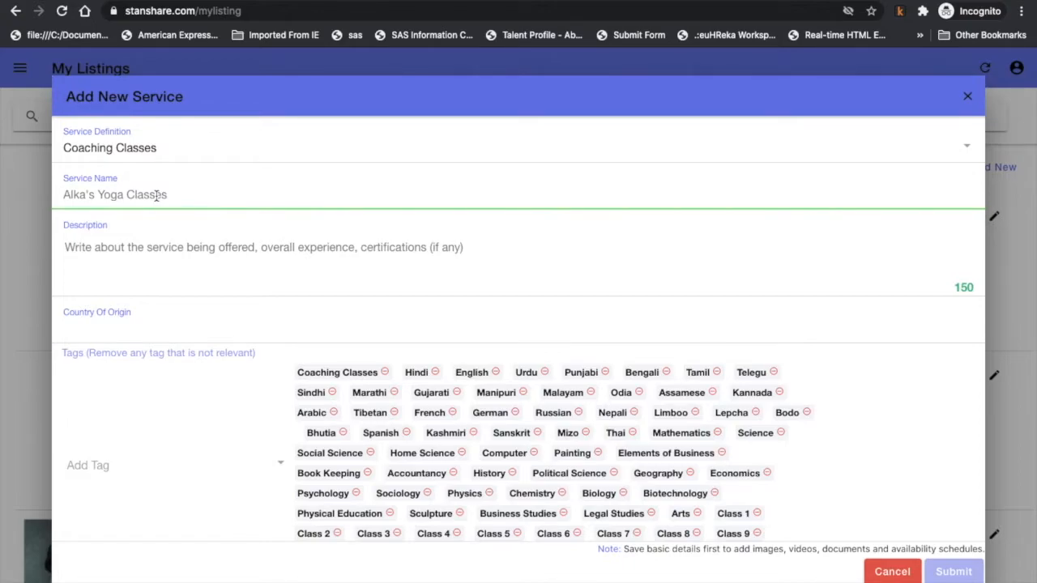
{"action": "type", "text": "Stan"}
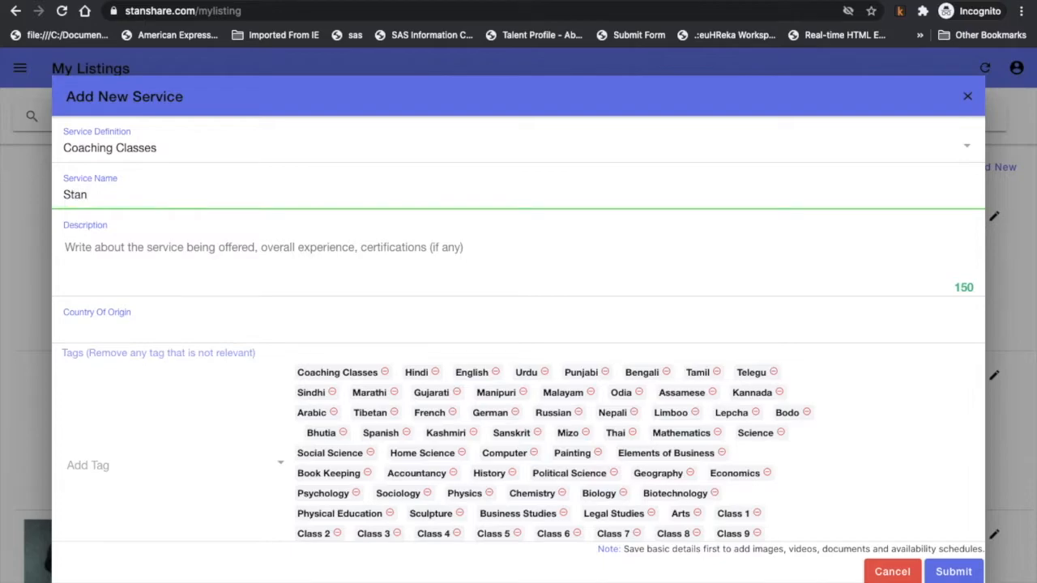
{"action": "type", "text": "Share Coaching enter"}
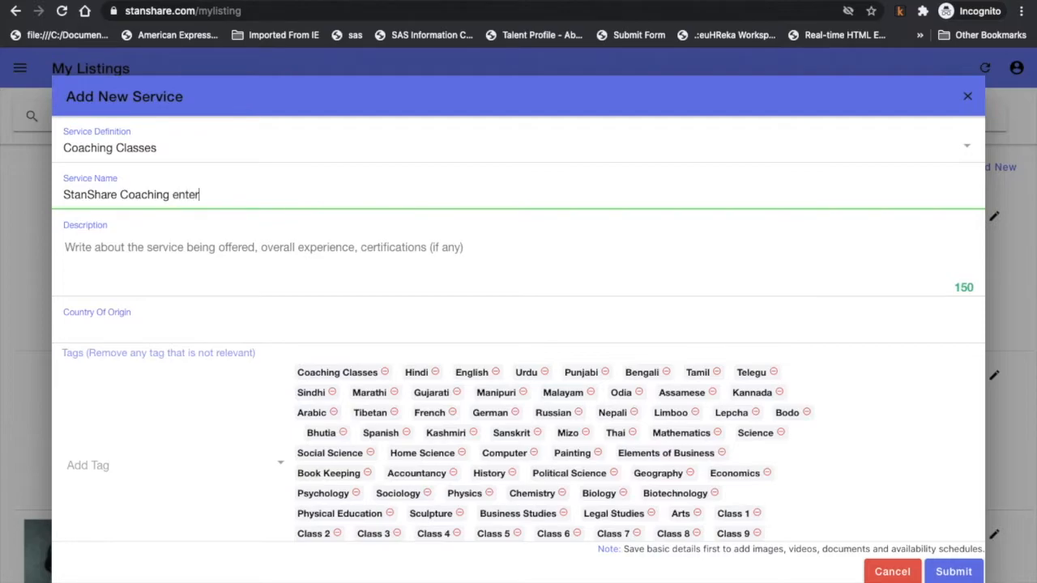
{"action": "key", "text": "BackSpace"}
{"action": "key", "text": "BackSpace"}
{"action": "key", "text": "BackSpace"}
{"action": "key", "text": "BackSpace"}
{"action": "key", "text": "BackSpace"}
{"action": "type", "text": "Center"}
Enter the description 'I tech people from 7th to 10 standard kids.'.
{"action": "left_click", "coordinate": [469, 264]}
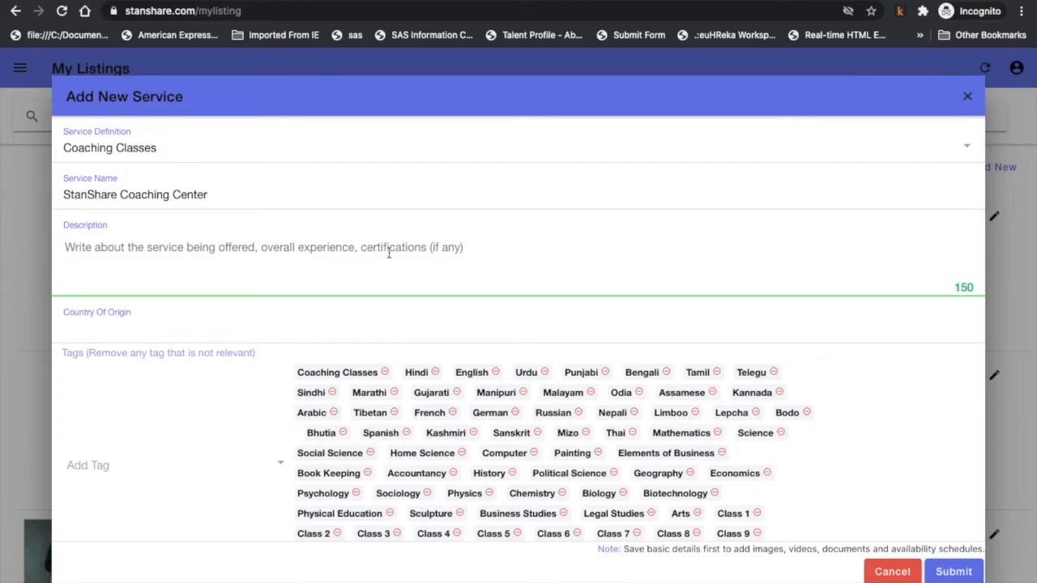
{"action": "type", "text": "I te"}
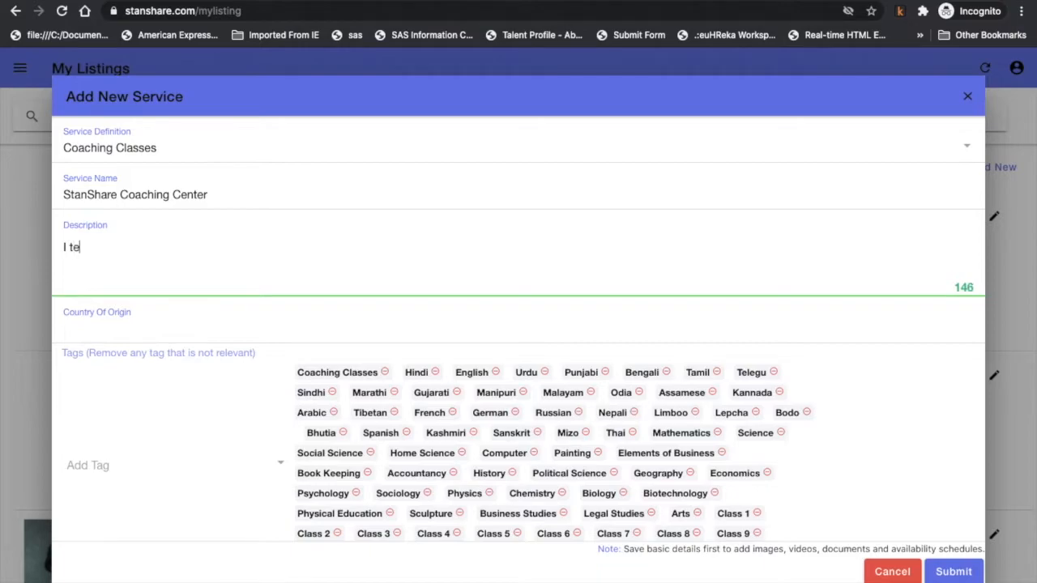
{"action": "type", "text": "ch people from 7t"}
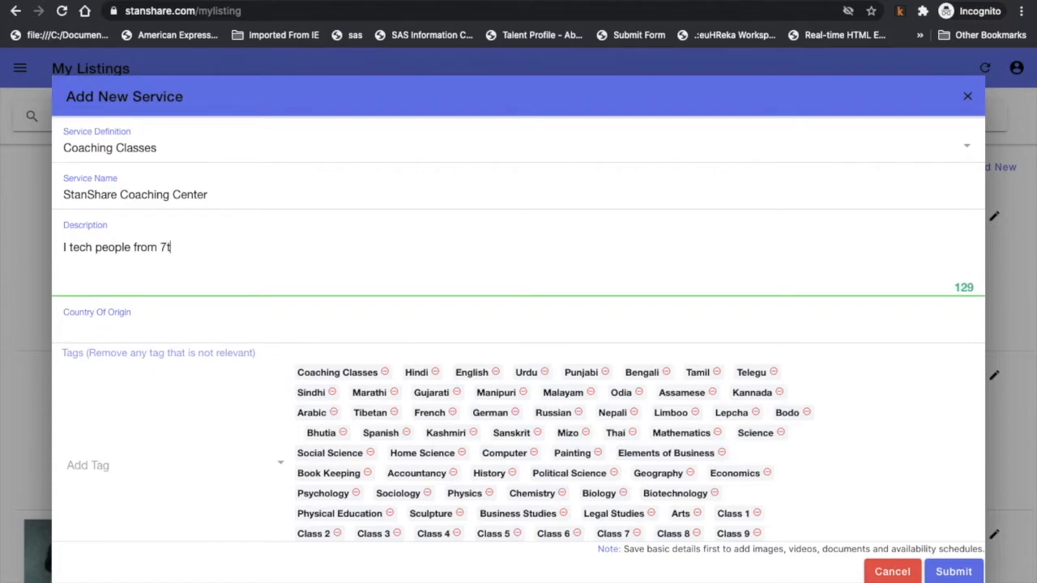
{"action": "type", "text": "hto 10 standard"}
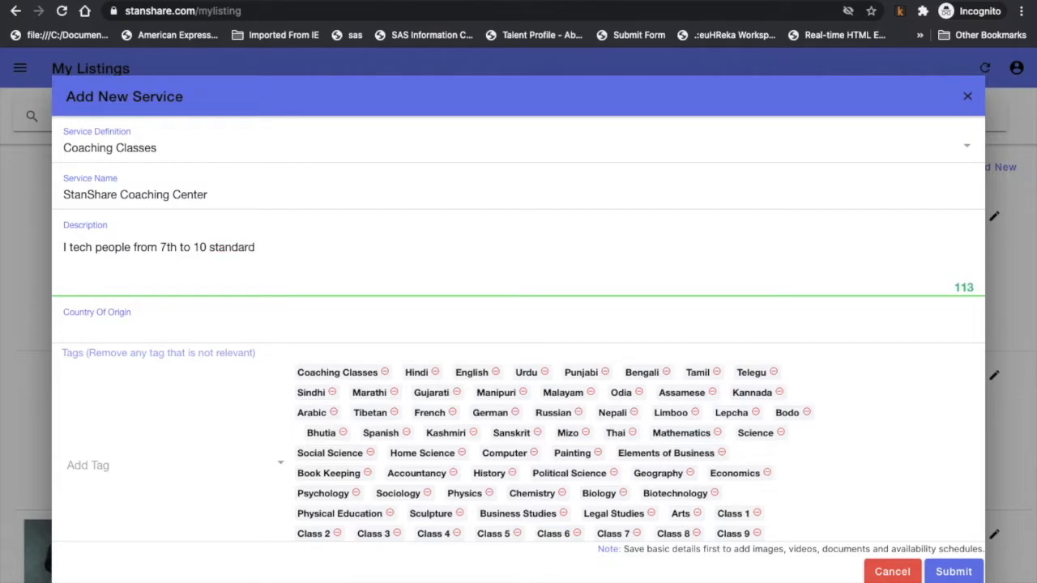
{"action": "type", "text": " kids."}
{"action": "left_click", "coordinate": [226, 325]}
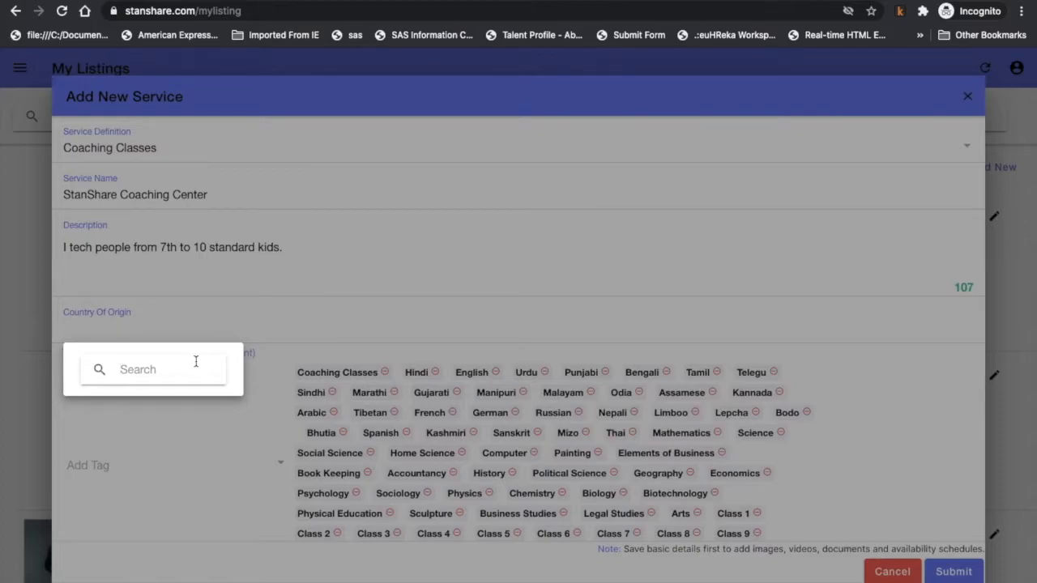
Search for France and choose it as the country of origin.
{"action": "type", "text": "France"}
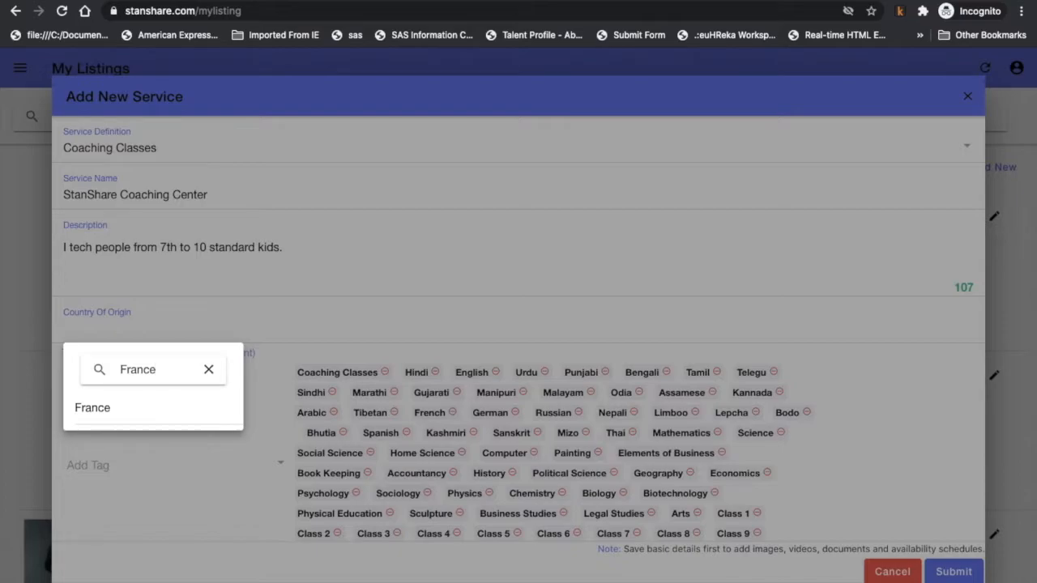
{"action": "left_click", "coordinate": [144, 415]}
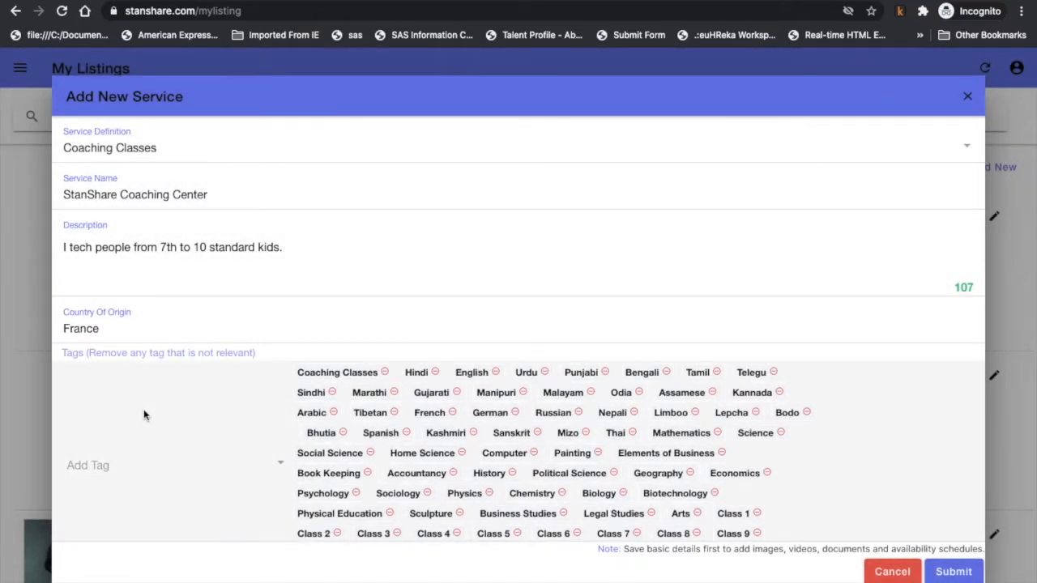
{"action": "scroll", "coordinate": [144, 415], "scroll_direction": "down", "scroll_amount": 3}
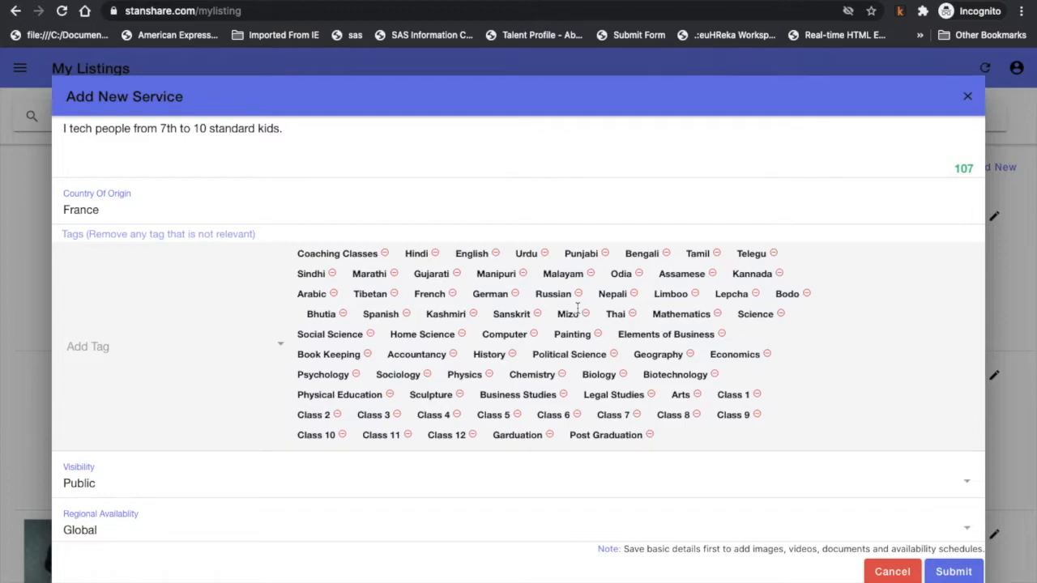
Remove the Legal Studies, Arts and Political Science tags.
{"action": "left_click", "coordinate": [651, 394]}
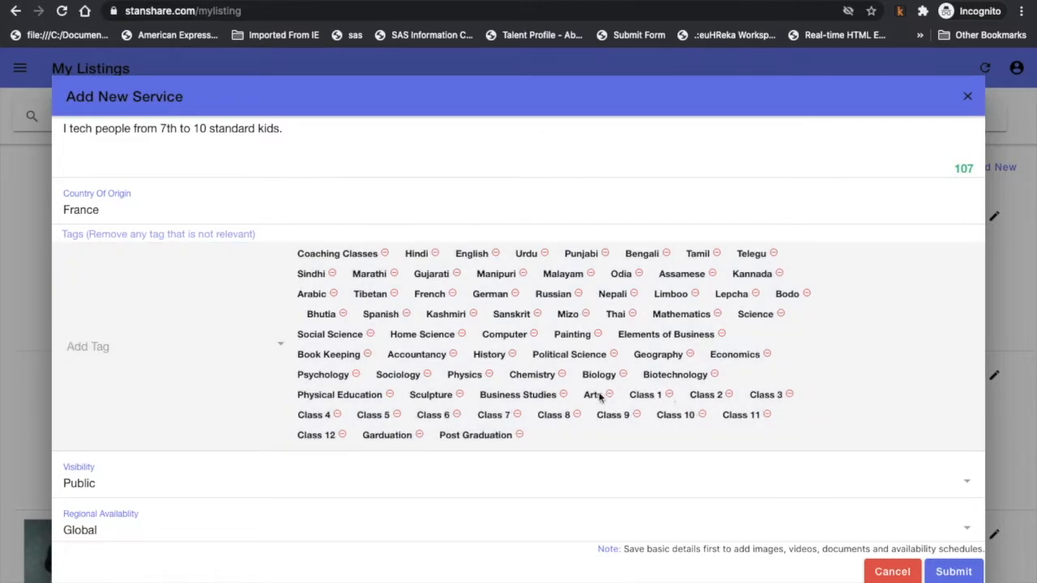
{"action": "left_click", "coordinate": [610, 394]}
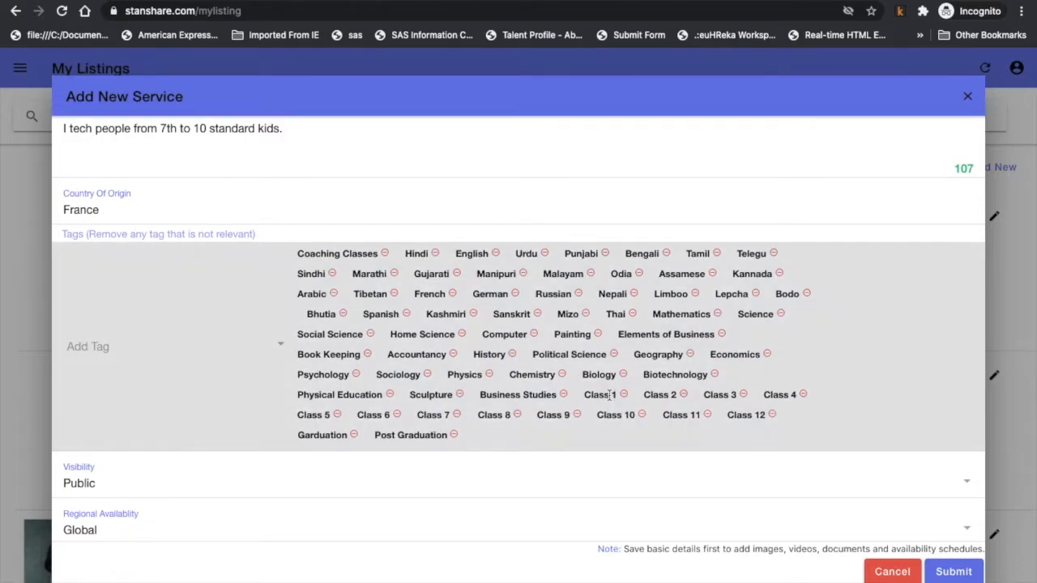
{"action": "left_click", "coordinate": [613, 354]}
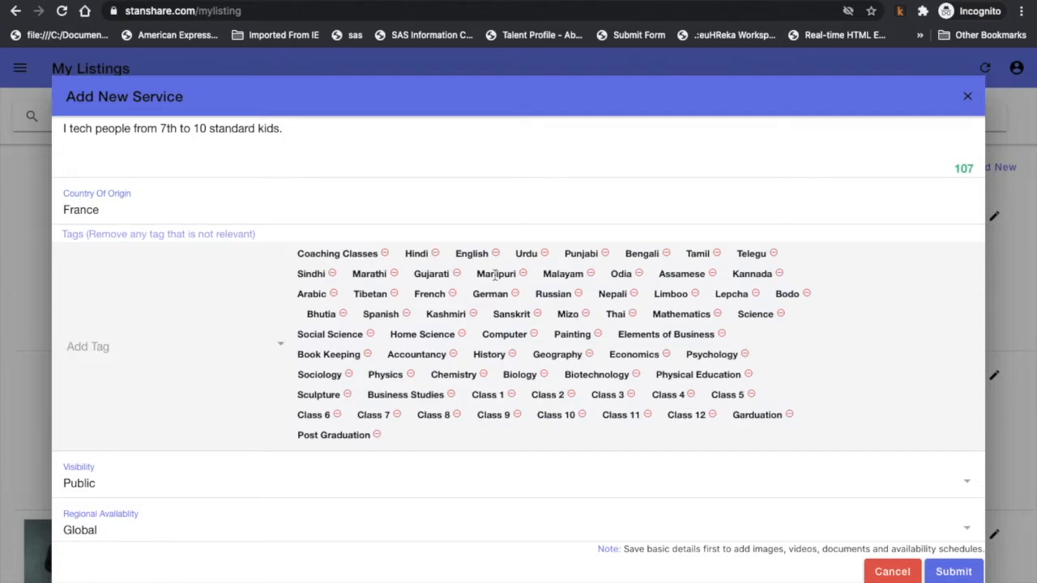
Browse the Add Tag list and close it without adding any tag.
{"action": "left_click", "coordinate": [277, 348]}
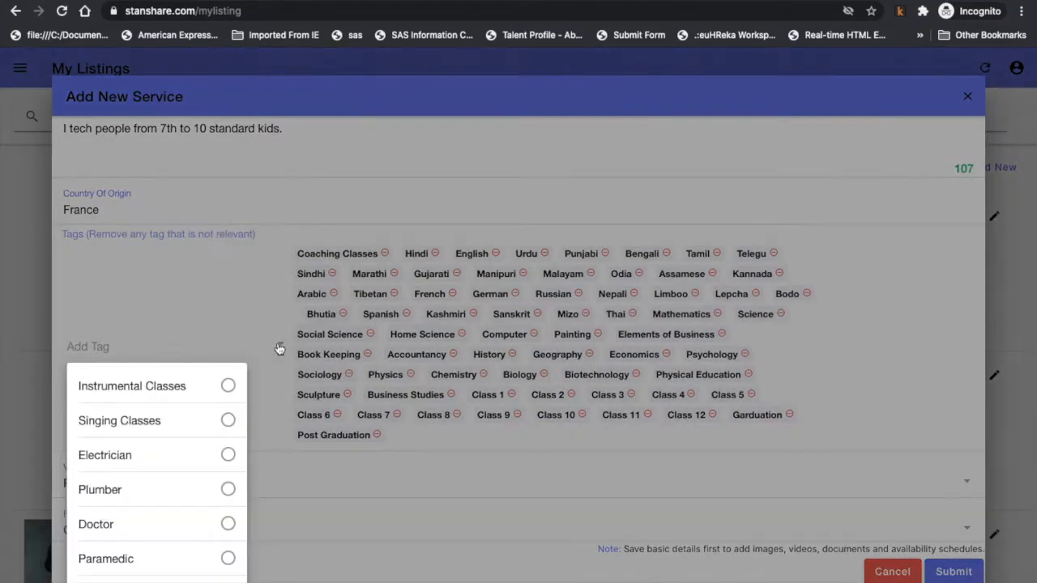
{"action": "scroll", "coordinate": [173, 447], "scroll_direction": "down", "scroll_amount": 3}
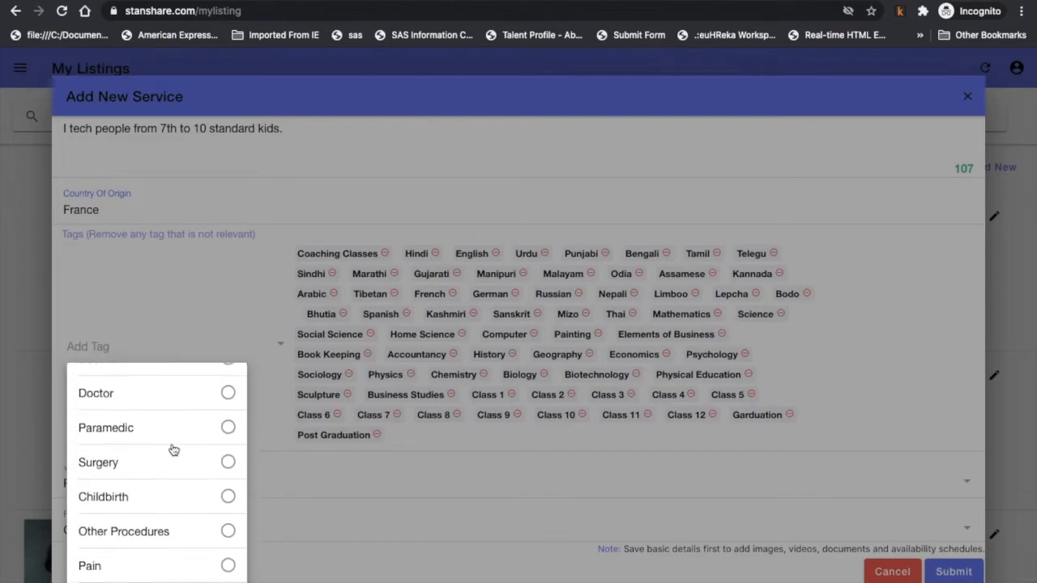
{"action": "scroll", "coordinate": [173, 450], "scroll_direction": "down", "scroll_amount": 3}
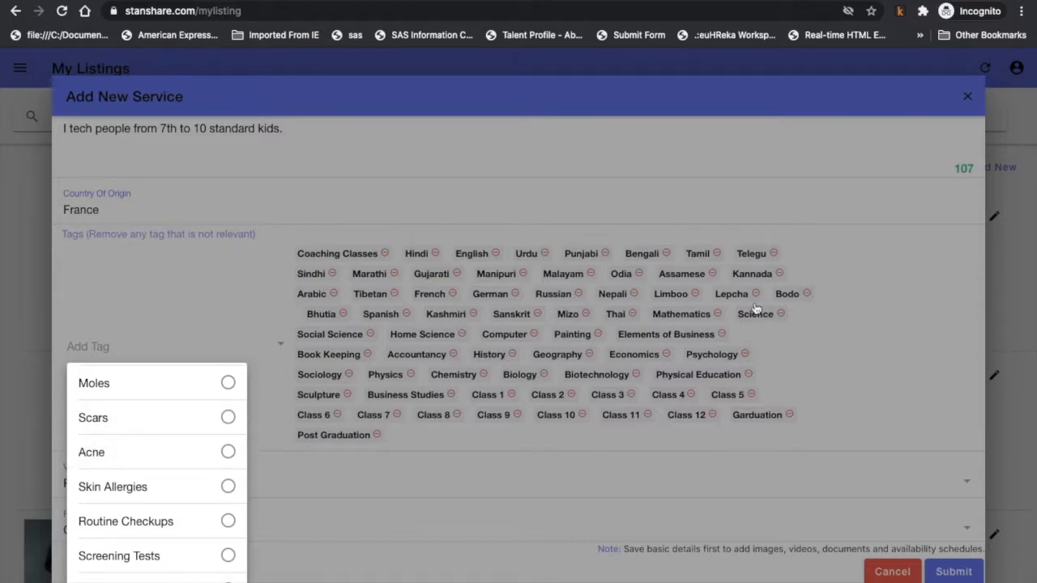
{"action": "left_click", "coordinate": [848, 379]}
{"action": "scroll", "coordinate": [849, 379], "scroll_direction": "down", "scroll_amount": 3}
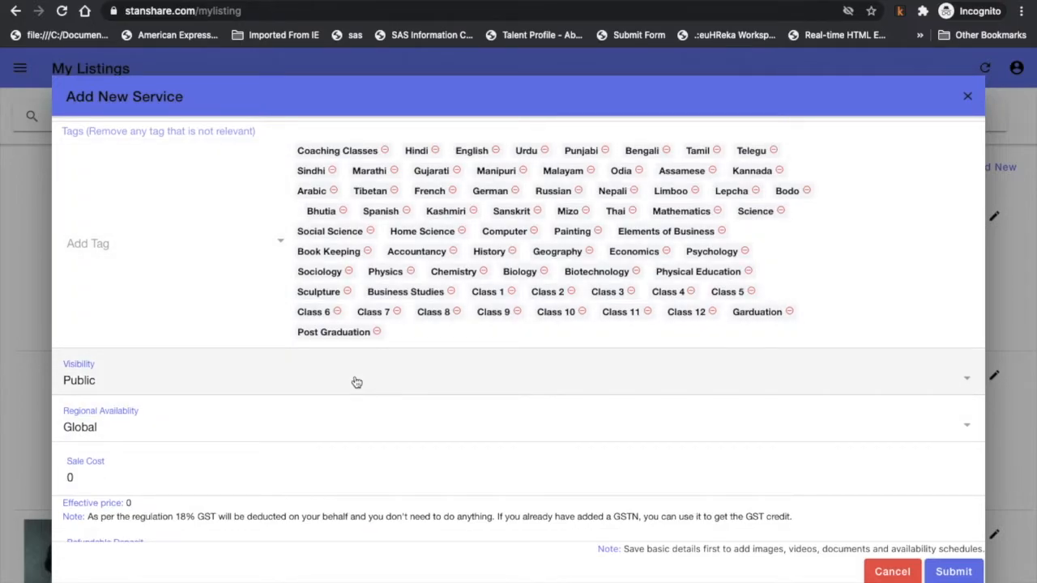
Open the Visibility dropdown to show the Private, Public and Unlisted options.
{"action": "left_click", "coordinate": [356, 383]}
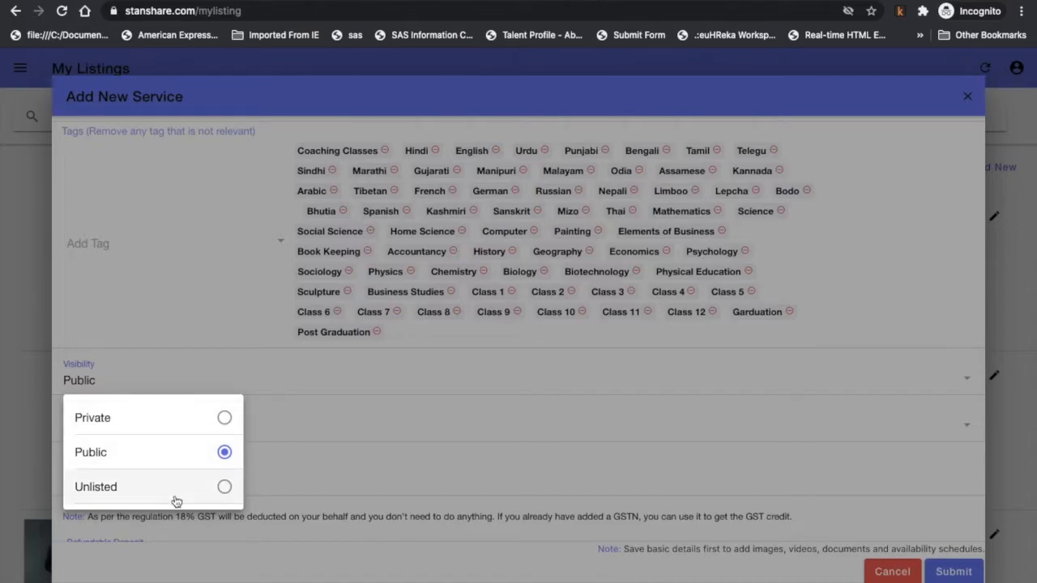
Leave visibility Public and set regional availability to State, after briefly trying Country and City.
{"action": "left_click", "coordinate": [428, 407]}
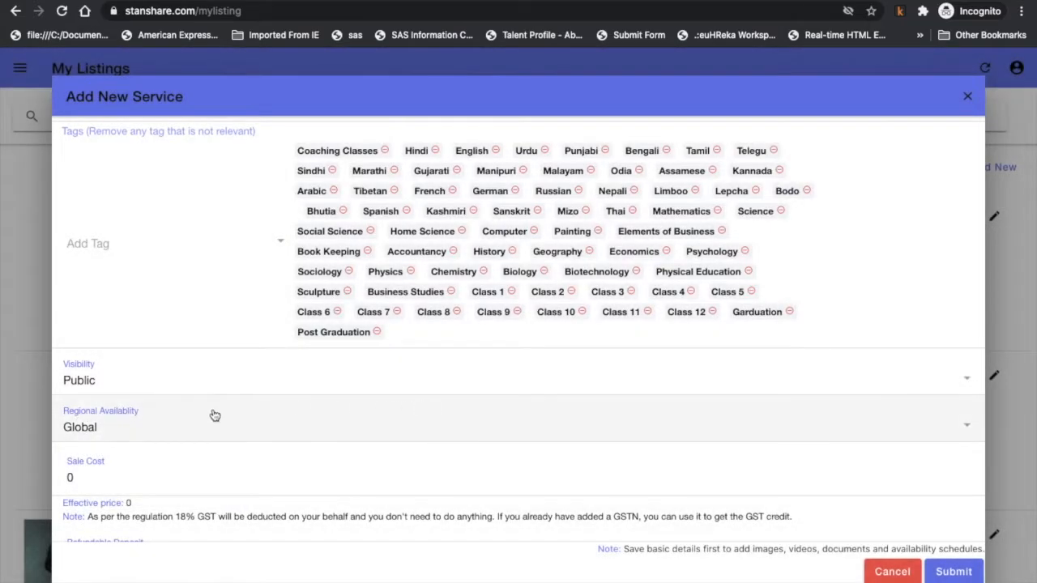
{"action": "left_click", "coordinate": [93, 429]}
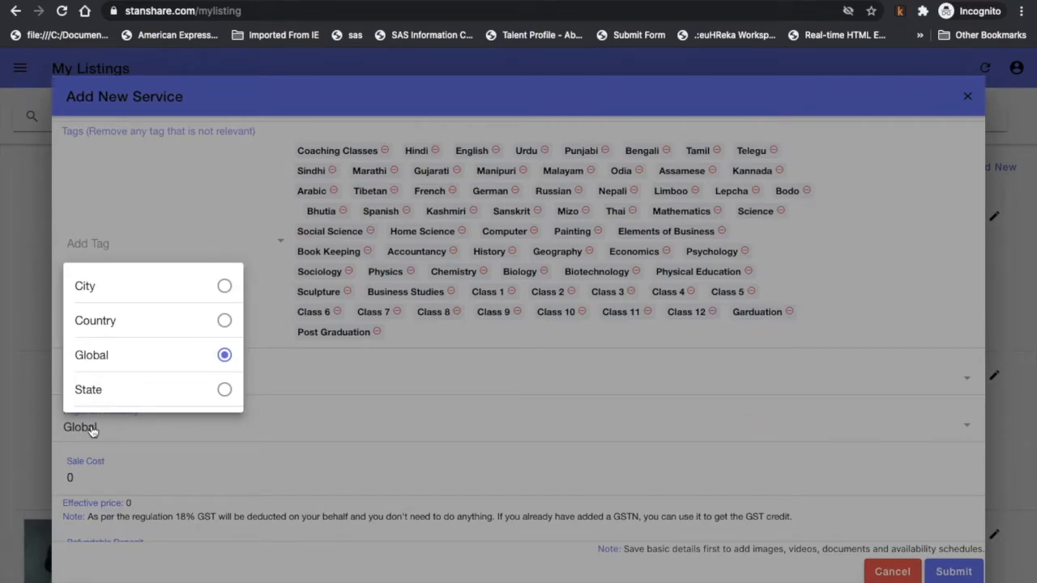
{"action": "left_click", "coordinate": [221, 324]}
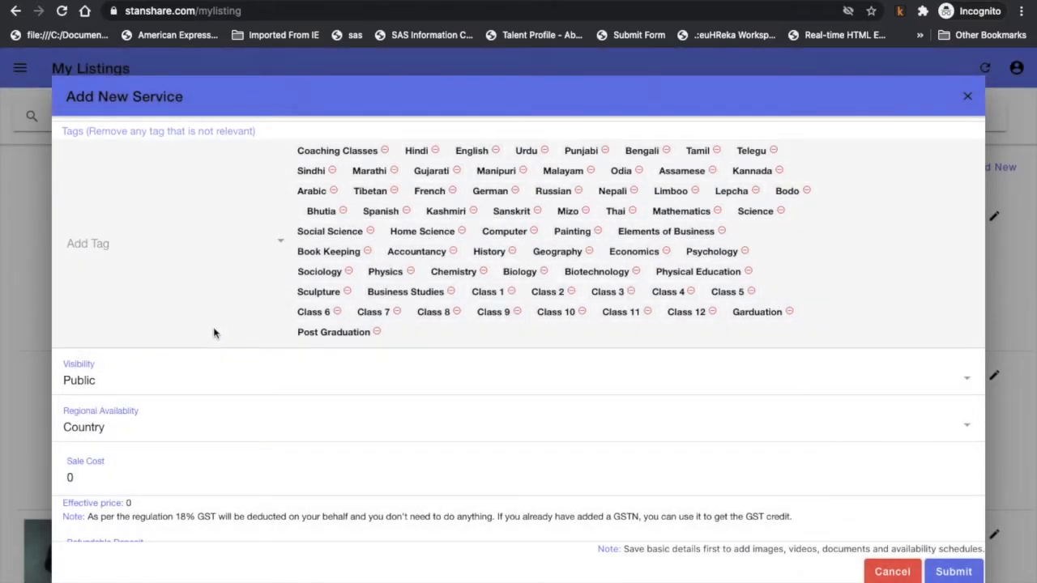
{"action": "left_click", "coordinate": [126, 436]}
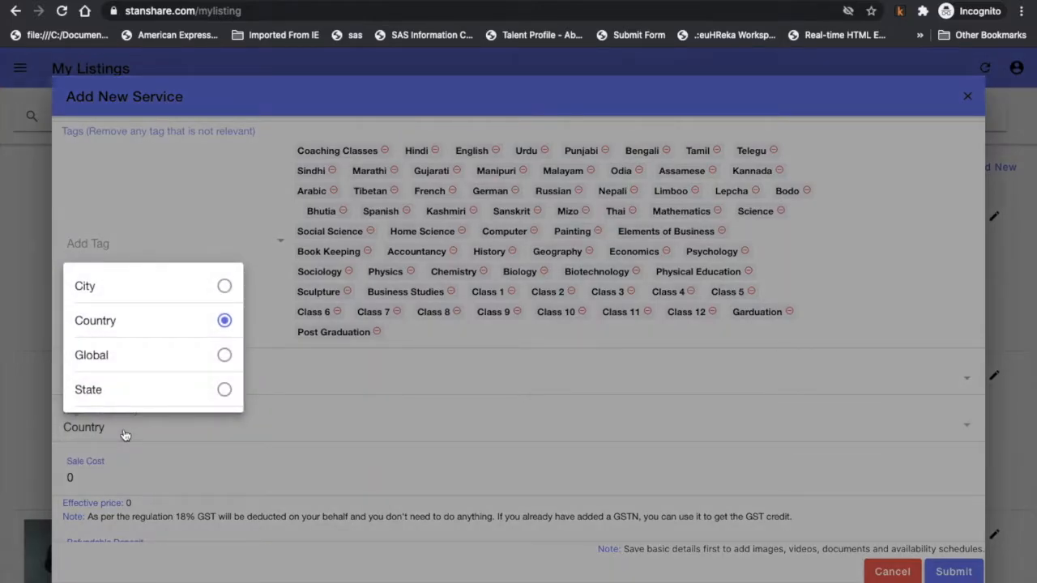
{"action": "left_click", "coordinate": [222, 285]}
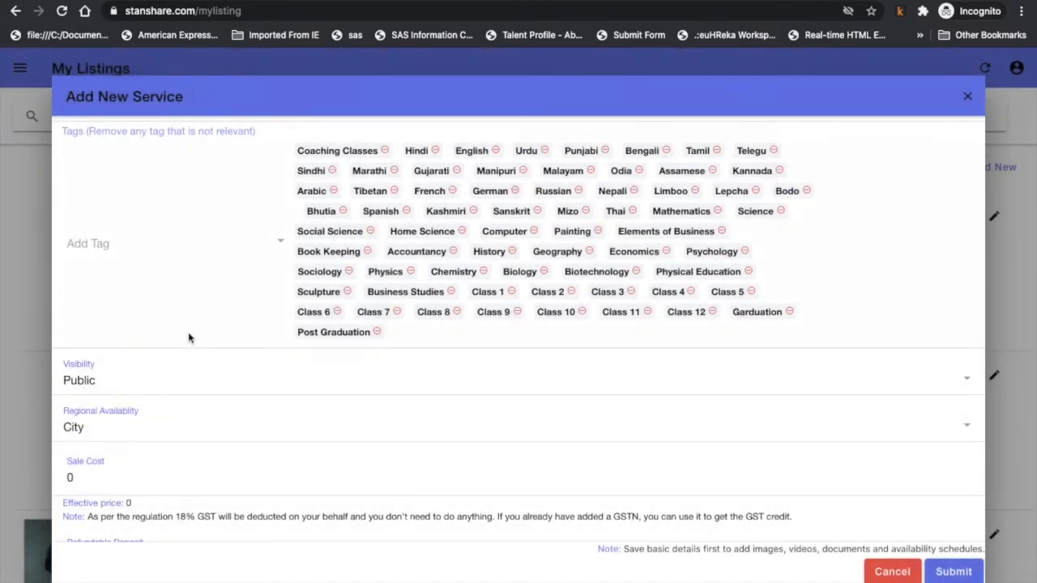
{"action": "left_click", "coordinate": [127, 421]}
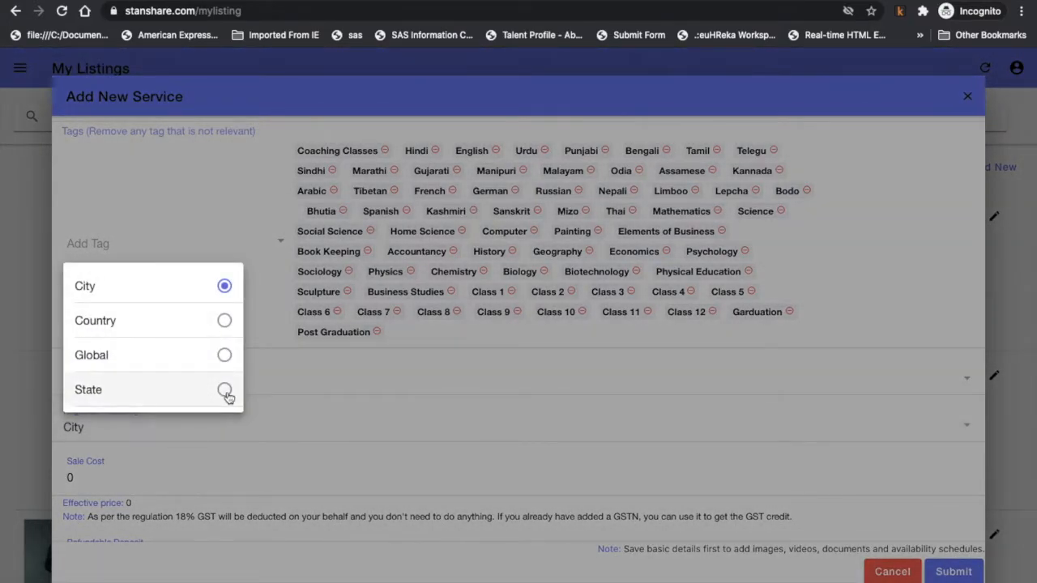
{"action": "left_click", "coordinate": [224, 390]}
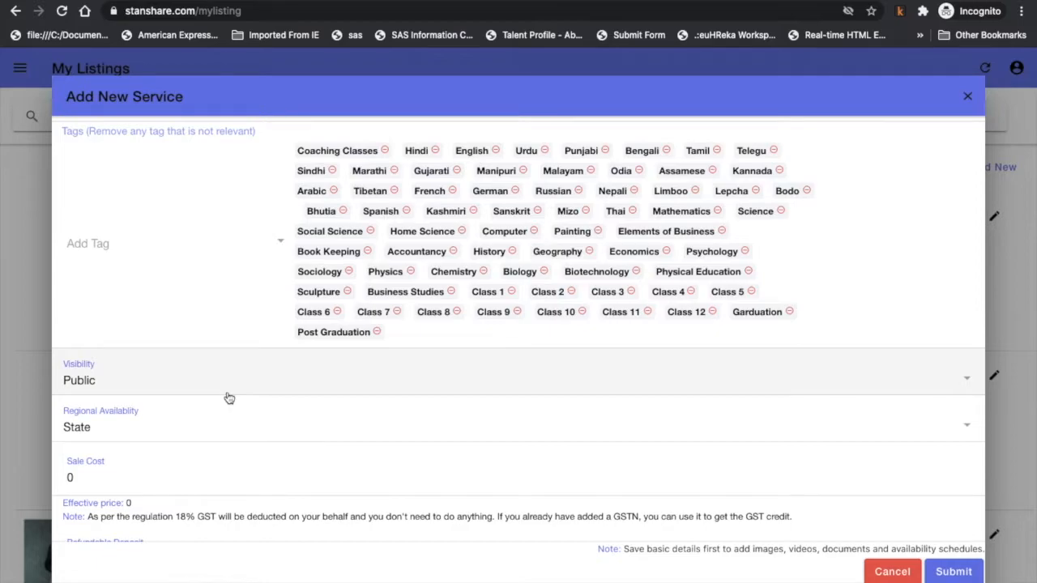
{"action": "scroll", "coordinate": [217, 433], "scroll_direction": "down", "scroll_amount": 2}
{"action": "scroll", "coordinate": [217, 433], "scroll_direction": "down", "scroll_amount": 1}
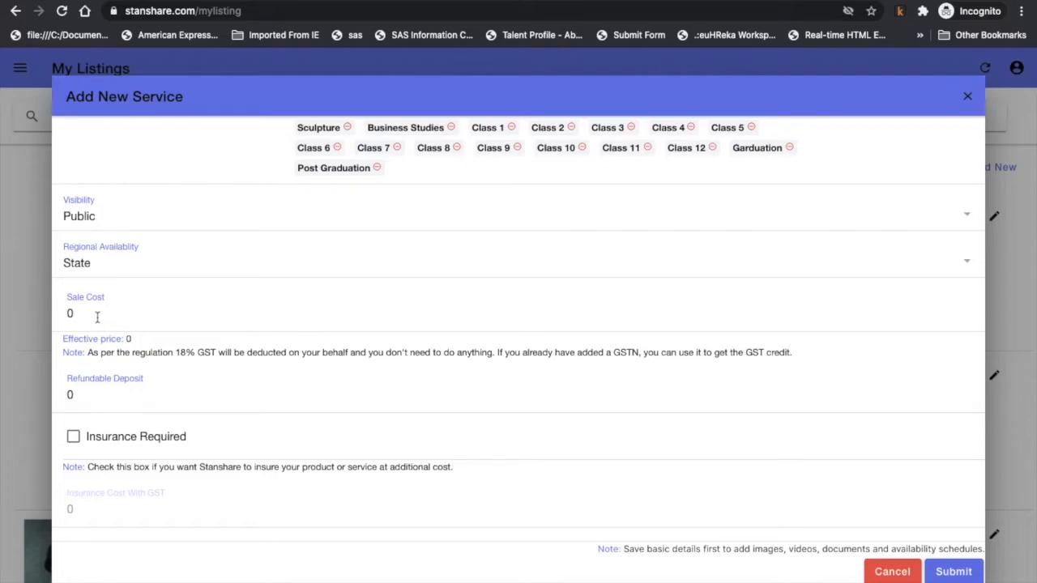
Replace the Sale Cost of 0 with 1000, leaving the refundable deposit at 0.
{"action": "left_click", "coordinate": [98, 318]}
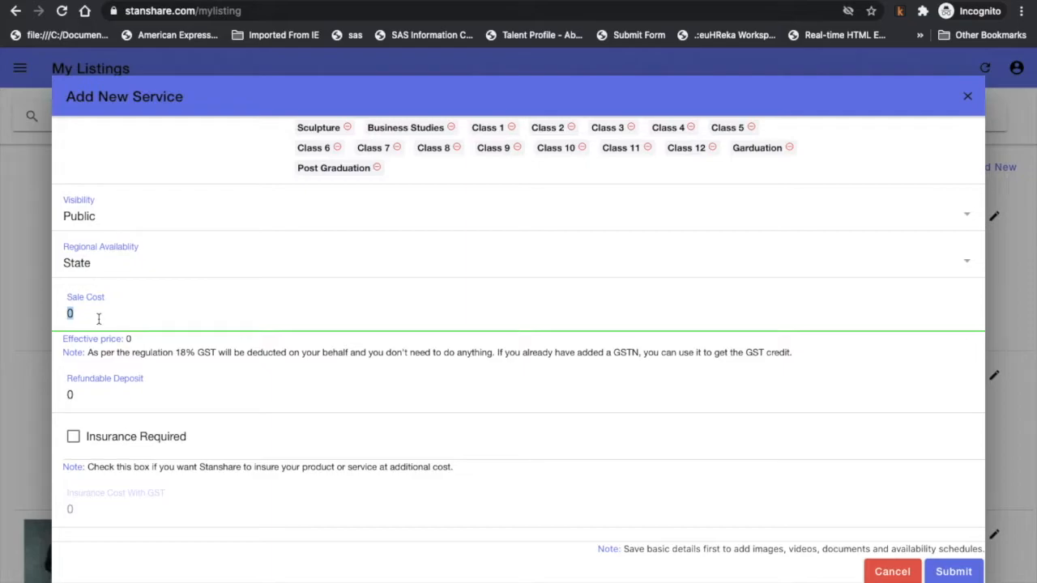
{"action": "type", "text": "1000"}
{"action": "left_click", "coordinate": [89, 397]}
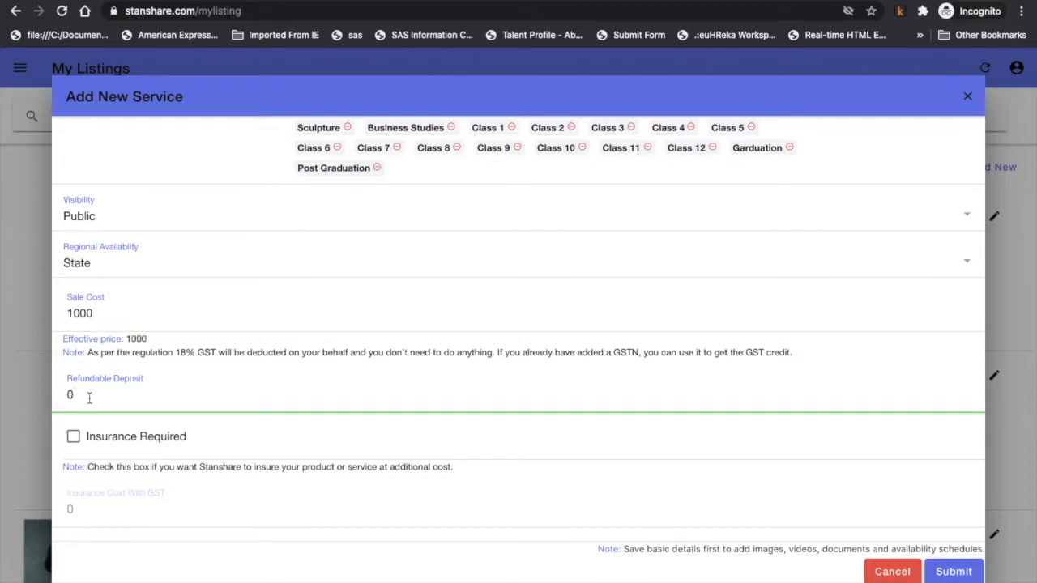
{"action": "scroll", "coordinate": [89, 398], "scroll_direction": "down", "scroll_amount": 3}
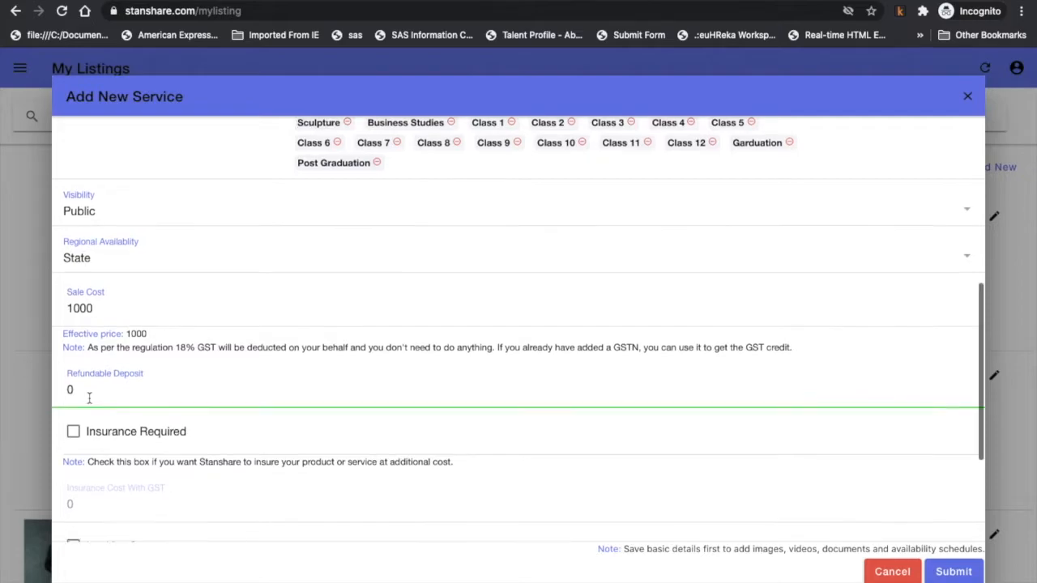
{"action": "scroll", "coordinate": [89, 402], "scroll_direction": "down", "scroll_amount": 1}
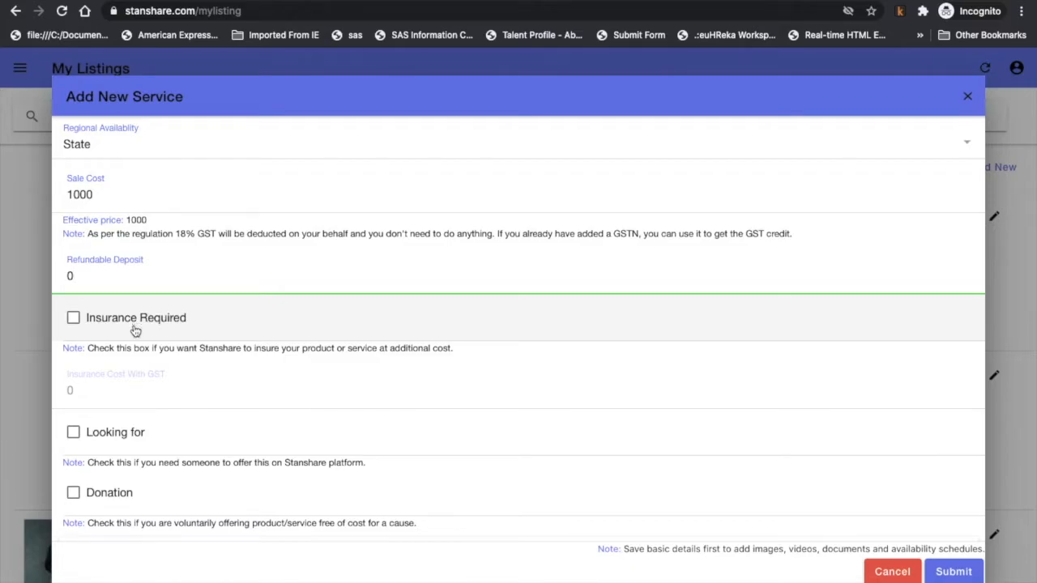
{"action": "scroll", "coordinate": [116, 409], "scroll_direction": "down", "scroll_amount": 2}
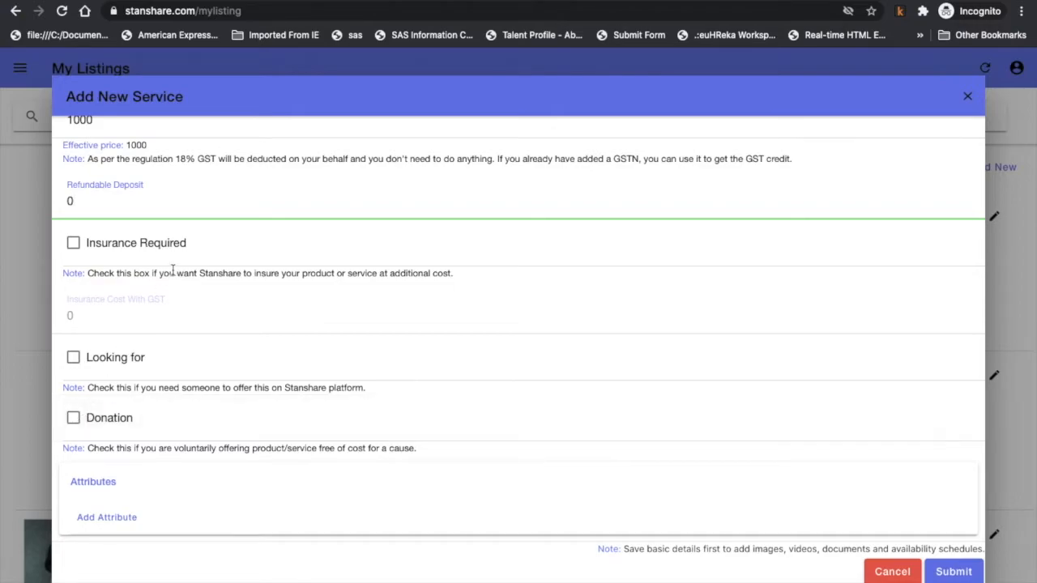
{"action": "scroll", "coordinate": [174, 268], "scroll_direction": "up", "scroll_amount": 3}
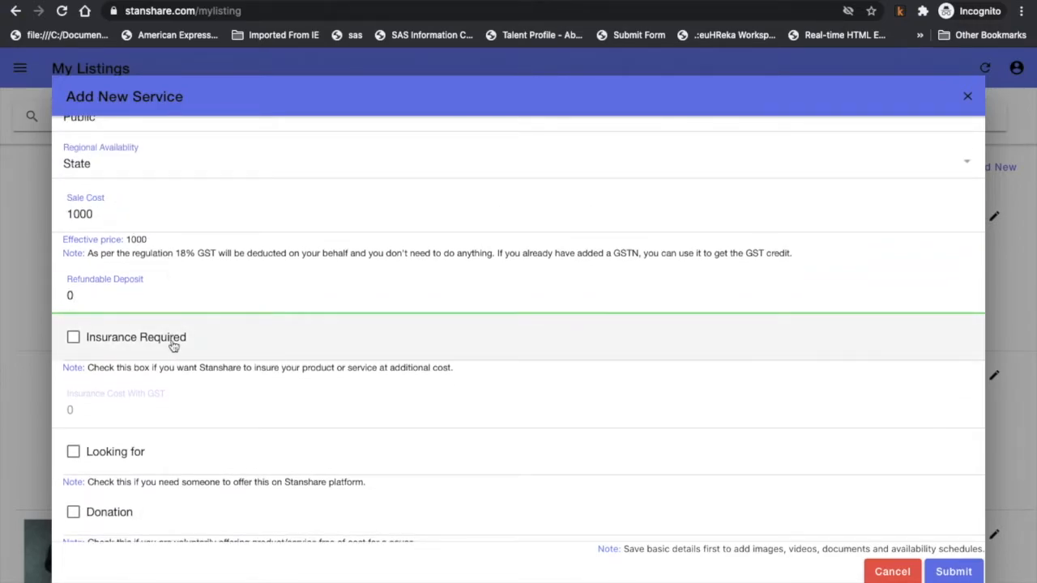
{"action": "scroll", "coordinate": [173, 346], "scroll_direction": "down", "scroll_amount": 3}
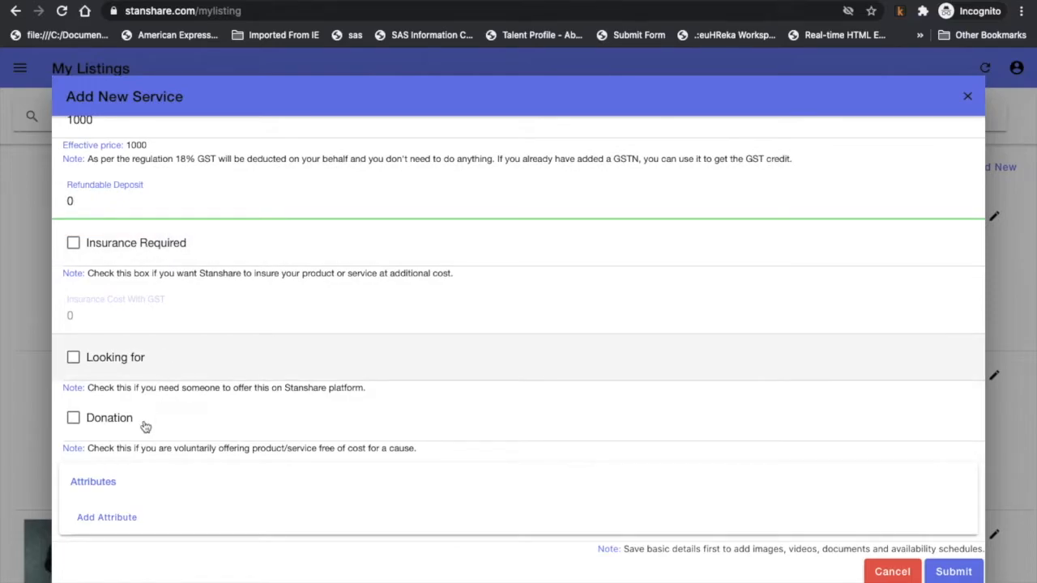
Add two attribute rows: Coaching Language with value 'English' and Teaching Experience with value '20'.
{"action": "left_click", "coordinate": [121, 524]}
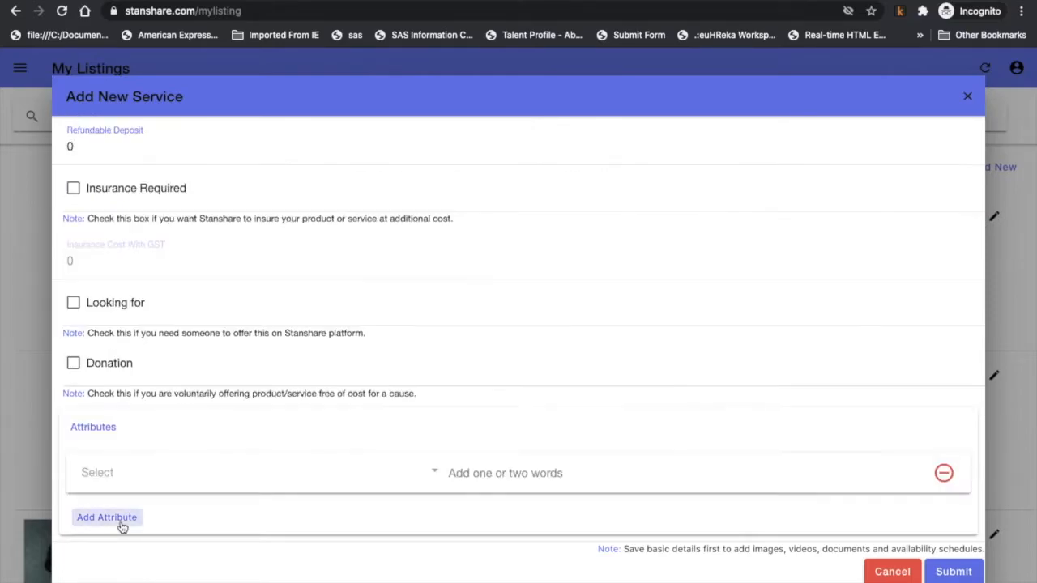
{"action": "left_click", "coordinate": [133, 473]}
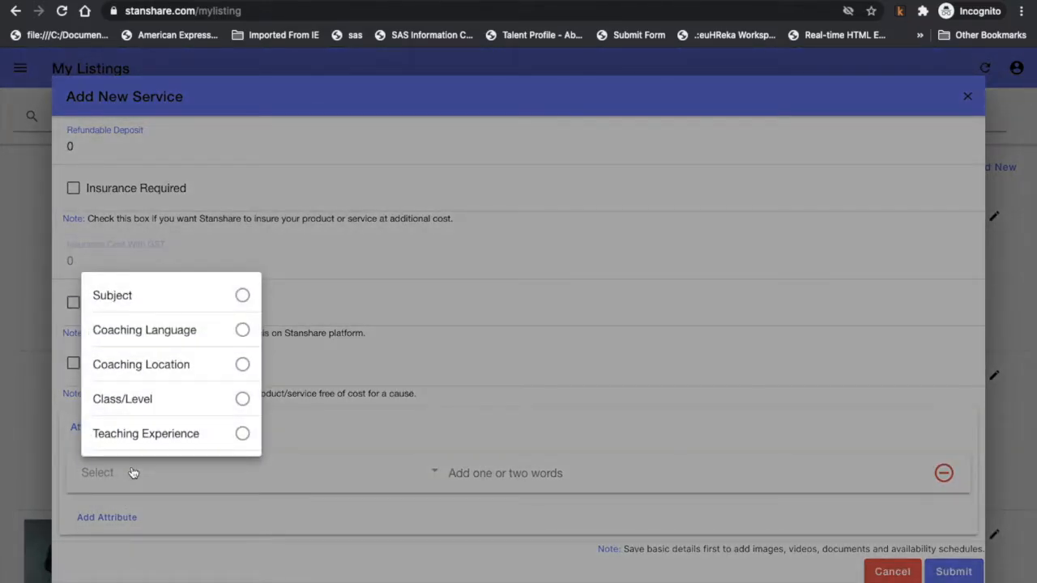
{"action": "left_click", "coordinate": [242, 330]}
{"action": "left_click", "coordinate": [481, 475]}
{"action": "type", "text": "Eng"}
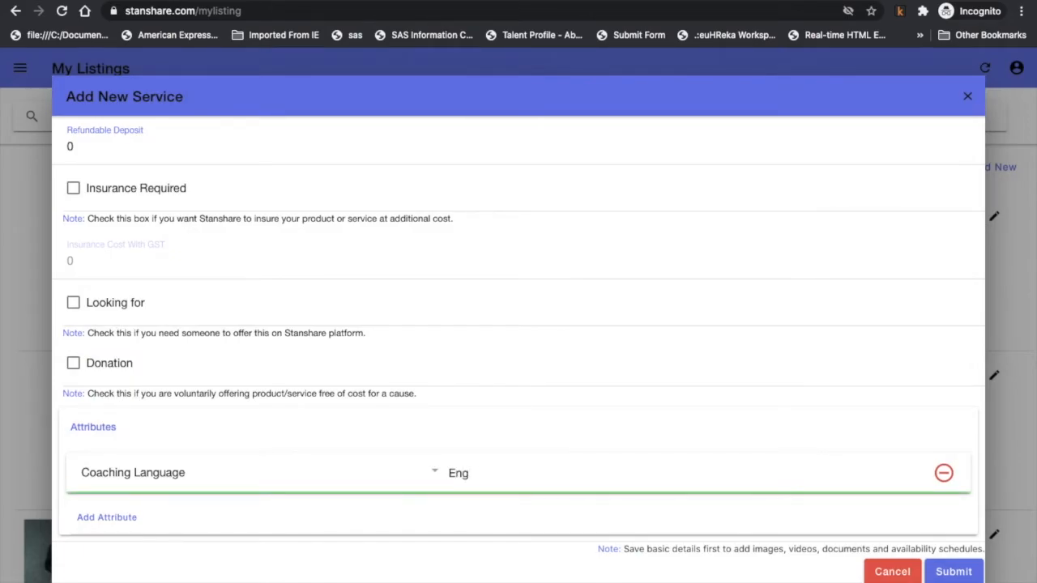
{"action": "type", "text": "lish"}
{"action": "left_click", "coordinate": [134, 519]}
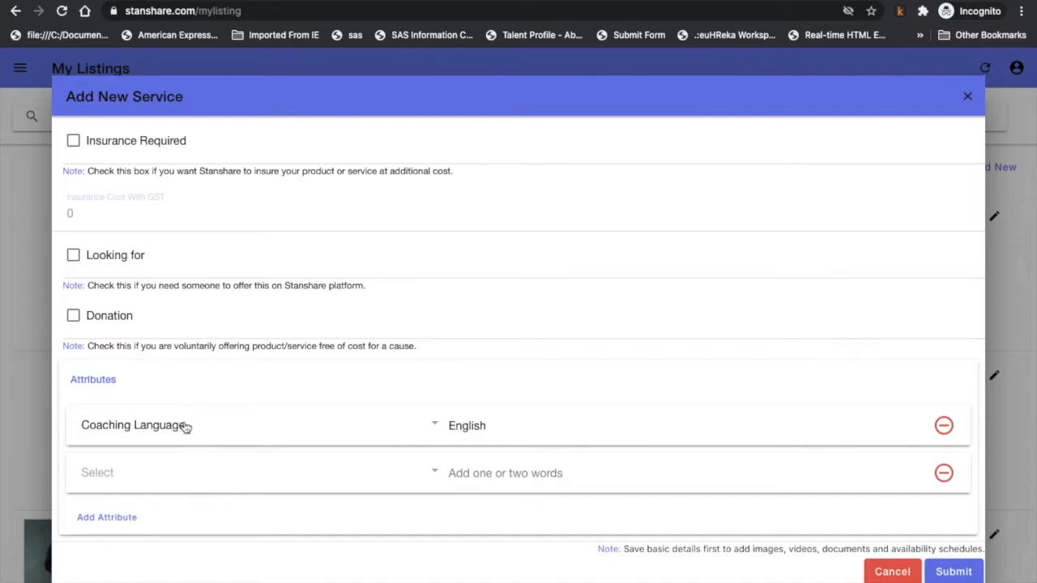
{"action": "left_click", "coordinate": [167, 475]}
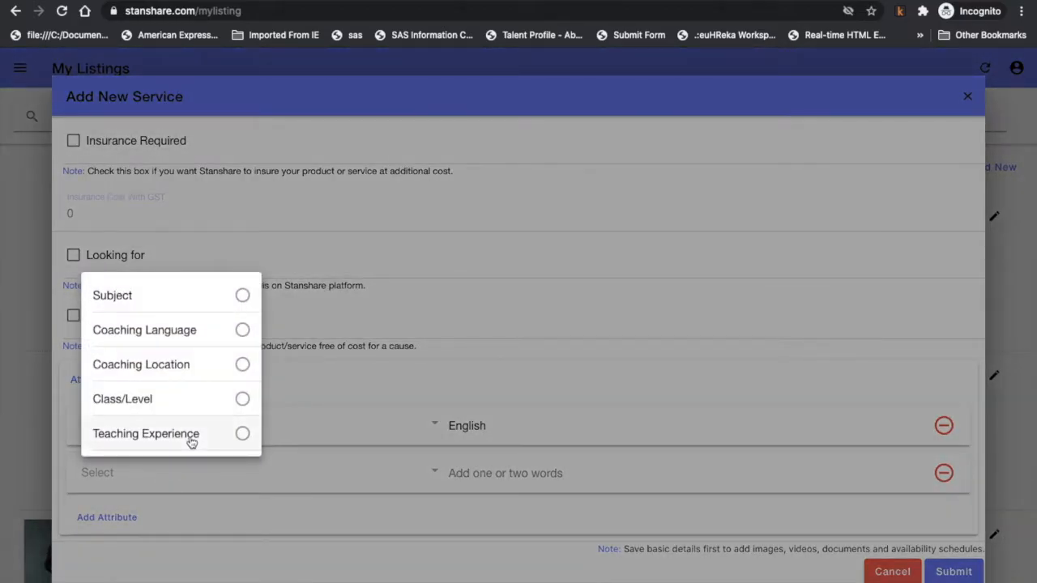
{"action": "left_click", "coordinate": [191, 437]}
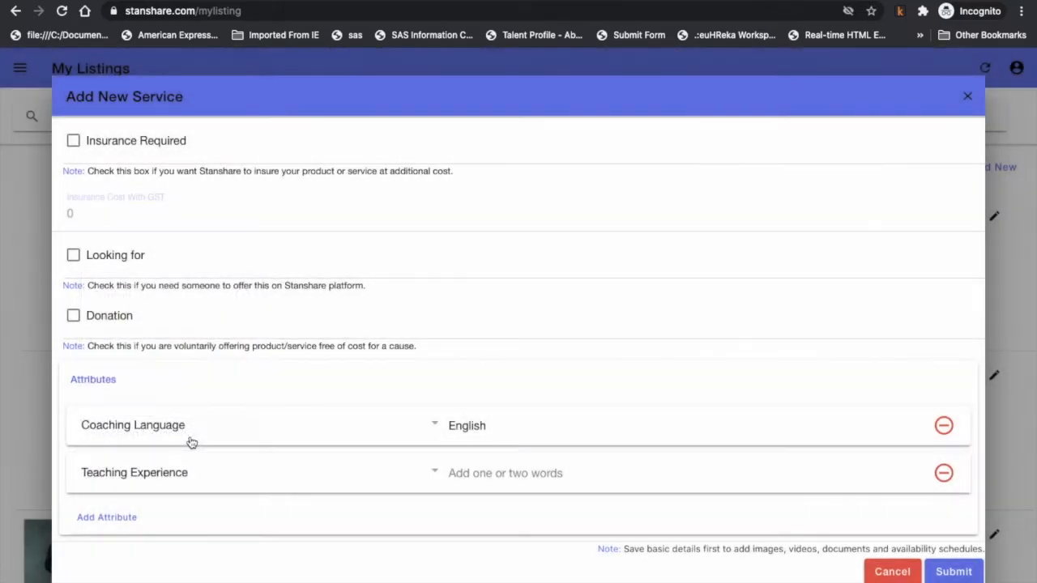
{"action": "left_click", "coordinate": [531, 473]}
{"action": "type", "text": "20"}
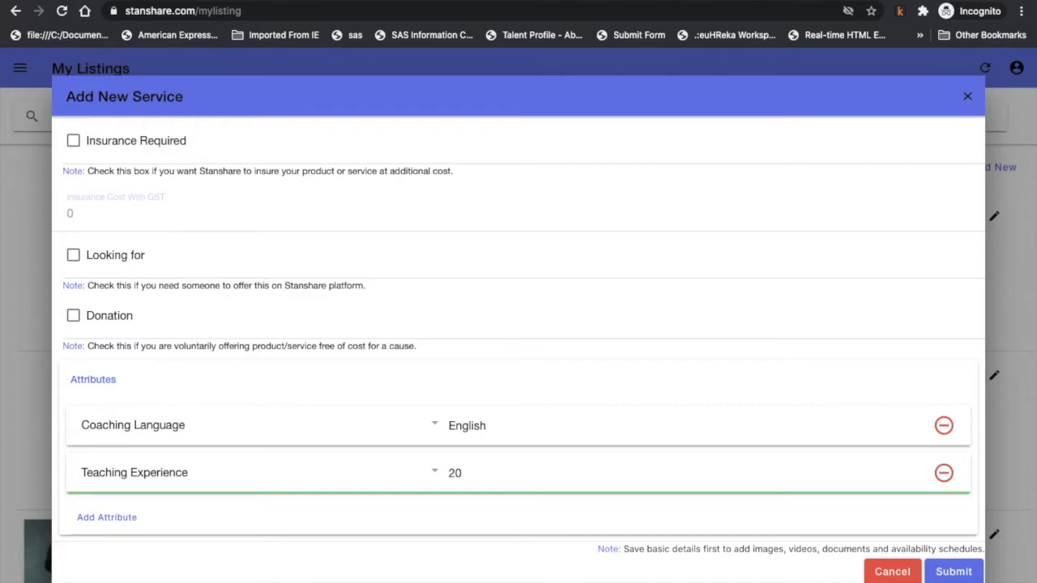
Submit the new service, then expand the Images section of the Update Service form.
{"action": "left_click", "coordinate": [952, 571]}
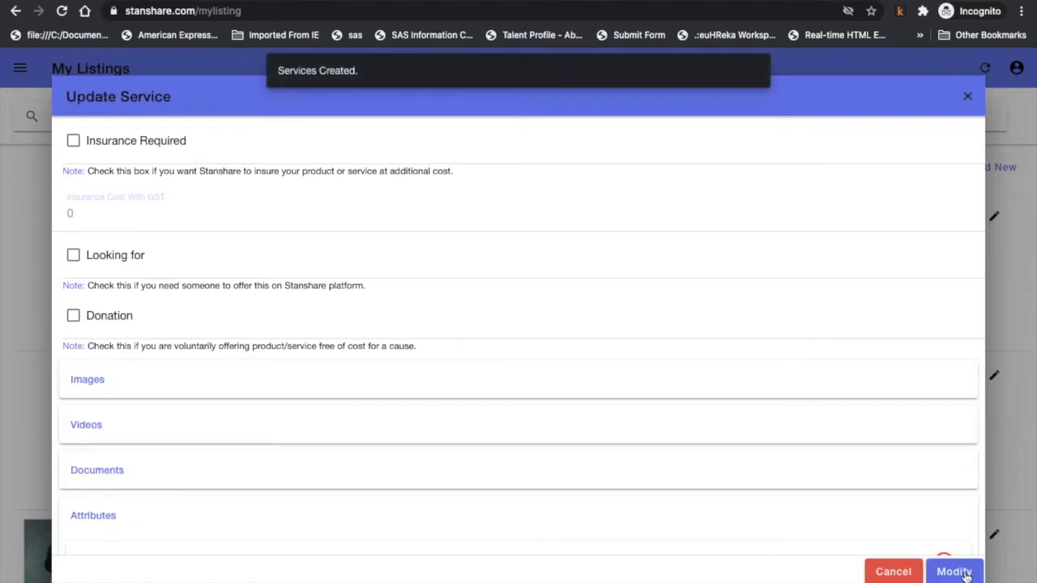
{"action": "left_click", "coordinate": [794, 372]}
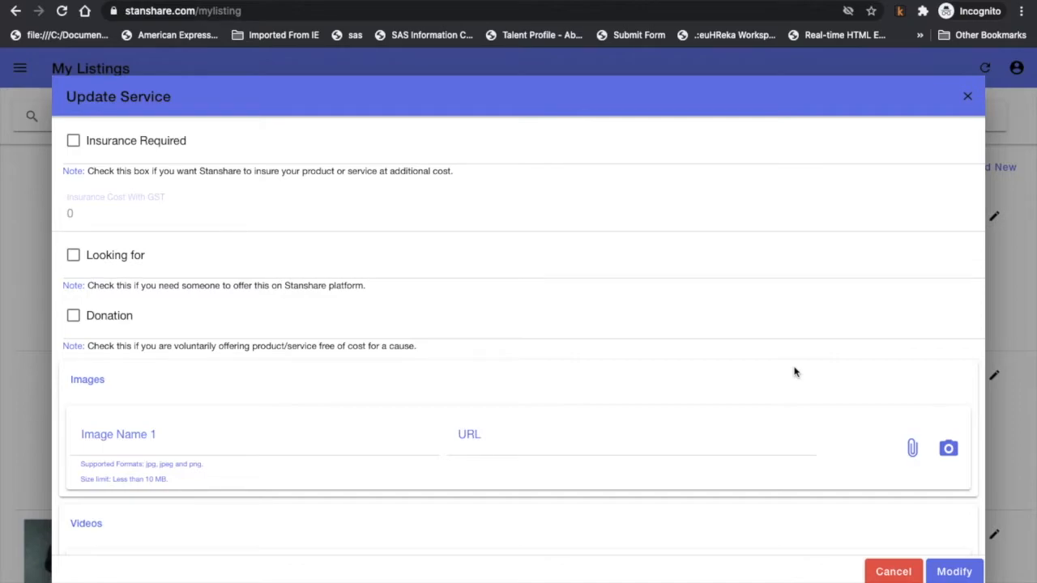
Name the first image 'Teaching1'.
{"action": "scroll", "coordinate": [795, 372], "scroll_direction": "down", "scroll_amount": 3}
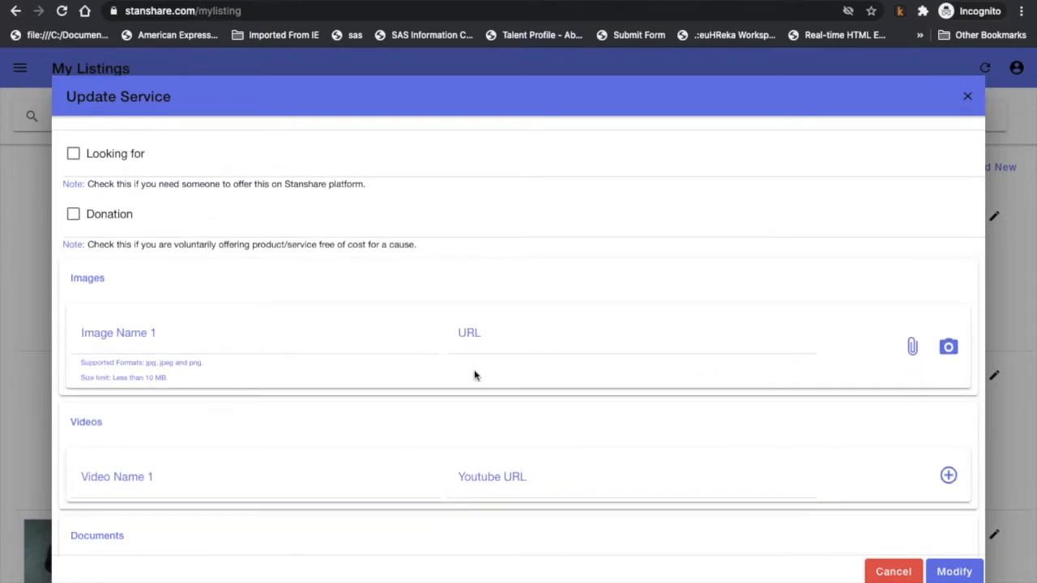
{"action": "left_click", "coordinate": [206, 341]}
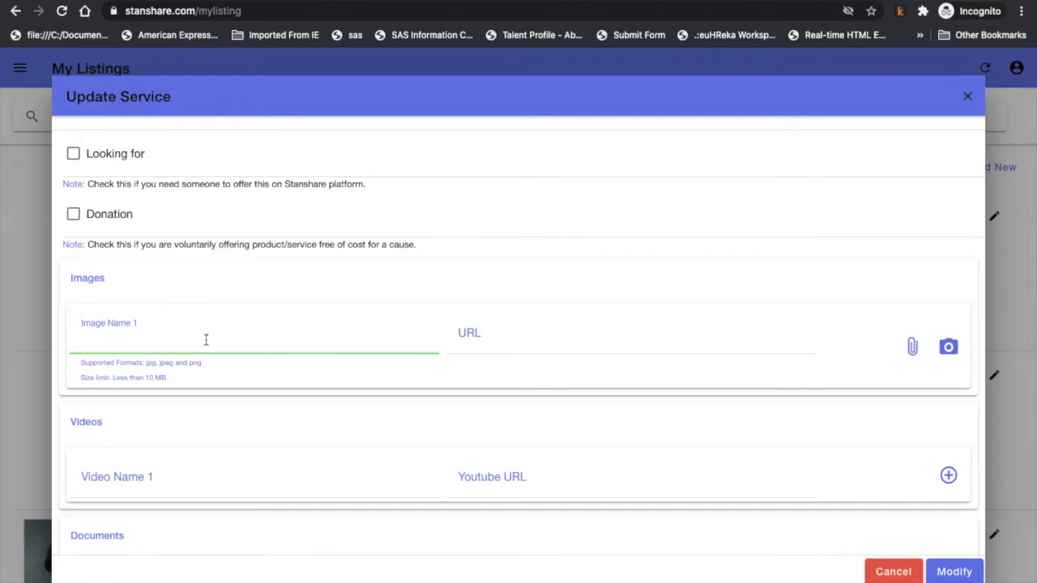
{"action": "type", "text": "Teaching1"}
{"action": "left_click", "coordinate": [539, 336]}
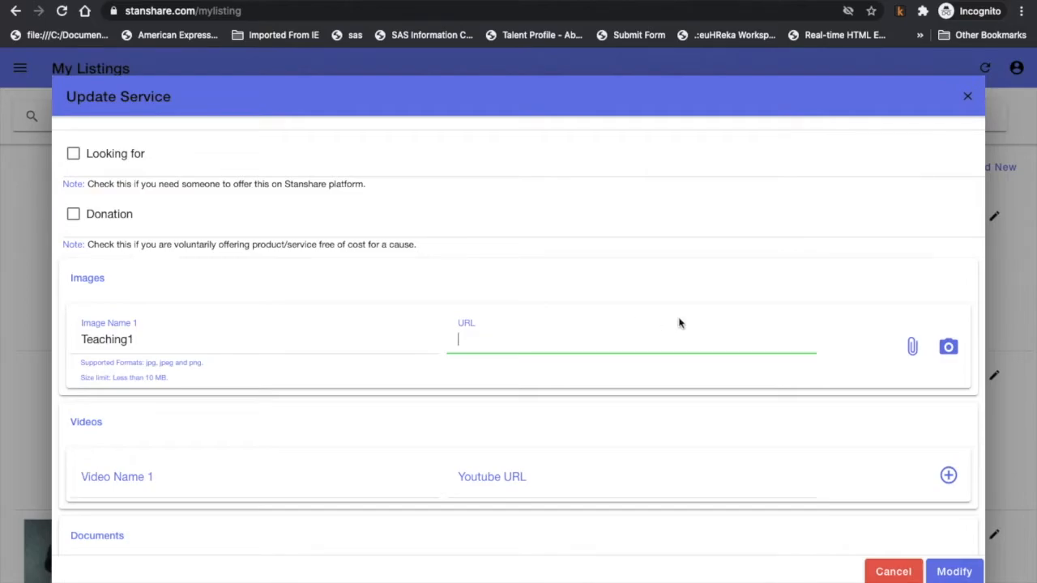
Attach IMG_4307 from the Photos library and save to upload the image.
{"action": "left_click", "coordinate": [911, 350]}
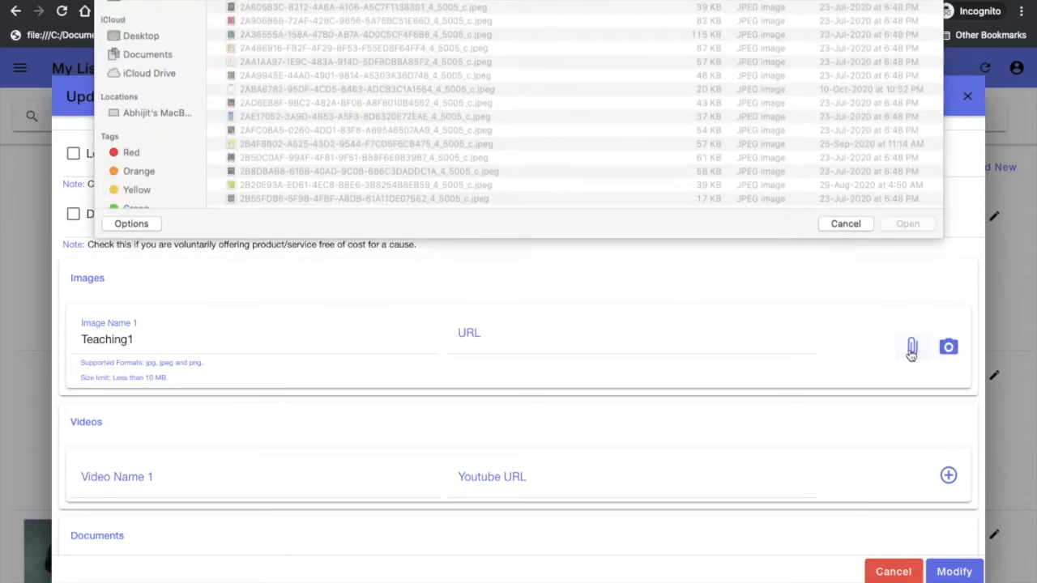
{"action": "scroll", "coordinate": [138, 389], "scroll_direction": "down", "scroll_amount": 3}
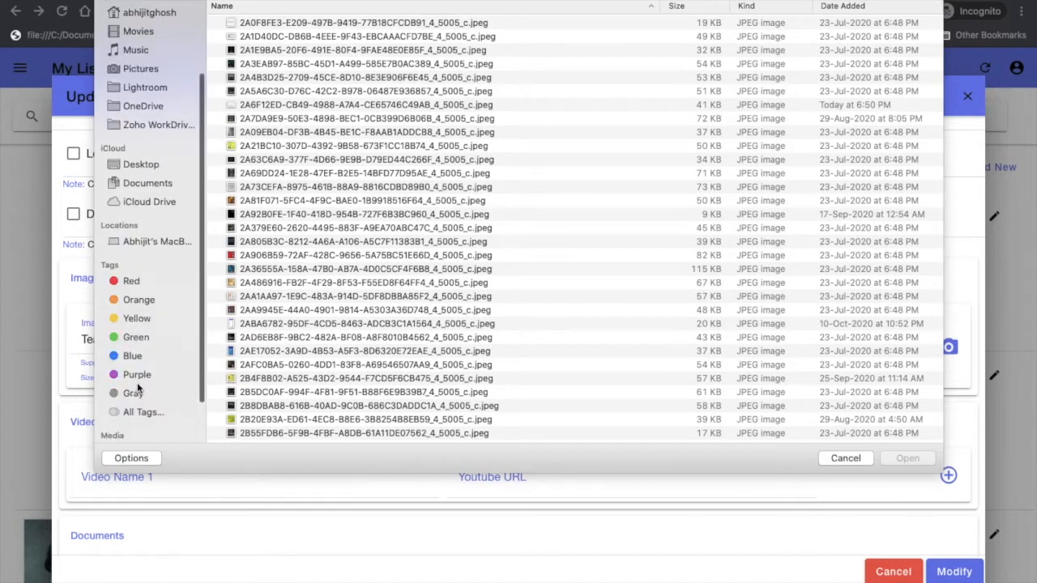
{"action": "scroll", "coordinate": [148, 413], "scroll_direction": "down", "scroll_amount": 2}
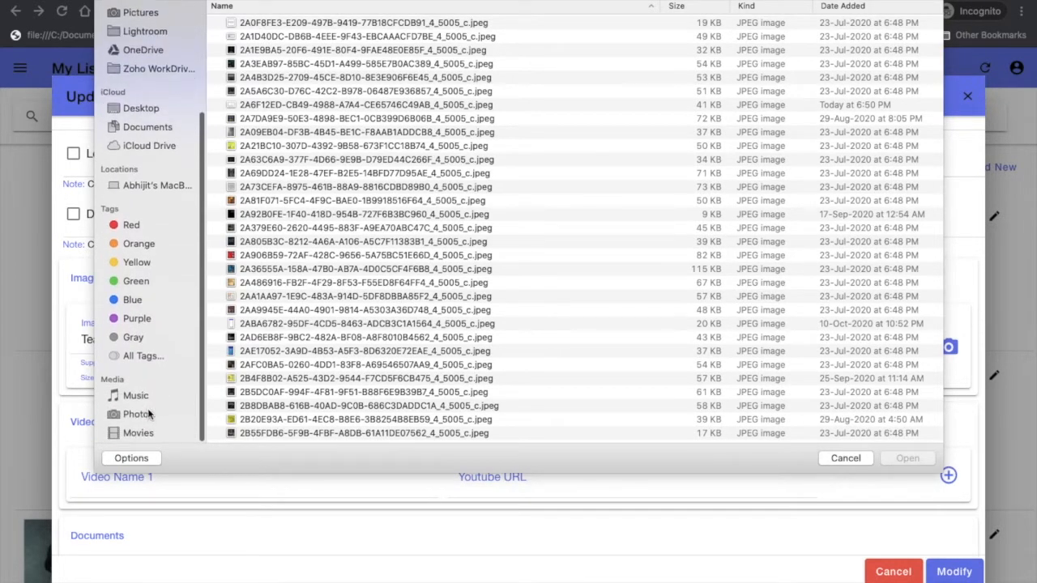
{"action": "left_click", "coordinate": [138, 415]}
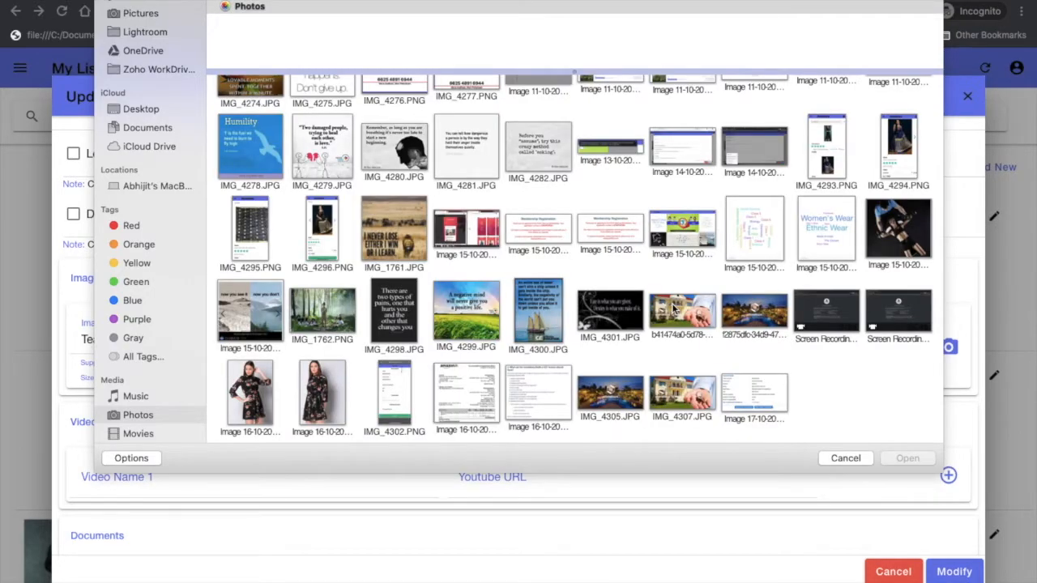
{"action": "left_click", "coordinate": [702, 390]}
{"action": "left_click", "coordinate": [902, 461]}
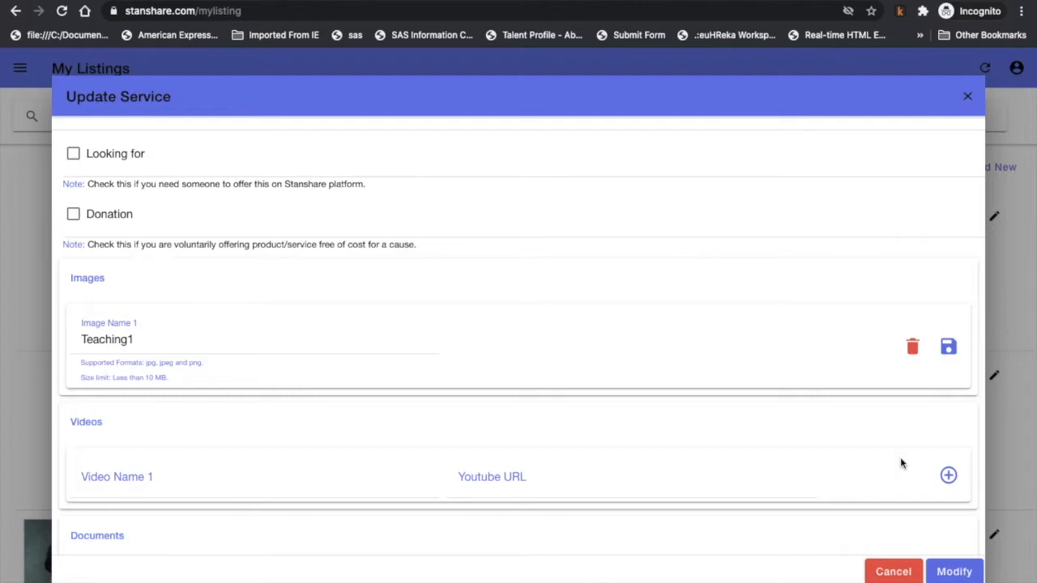
{"action": "left_click", "coordinate": [950, 349]}
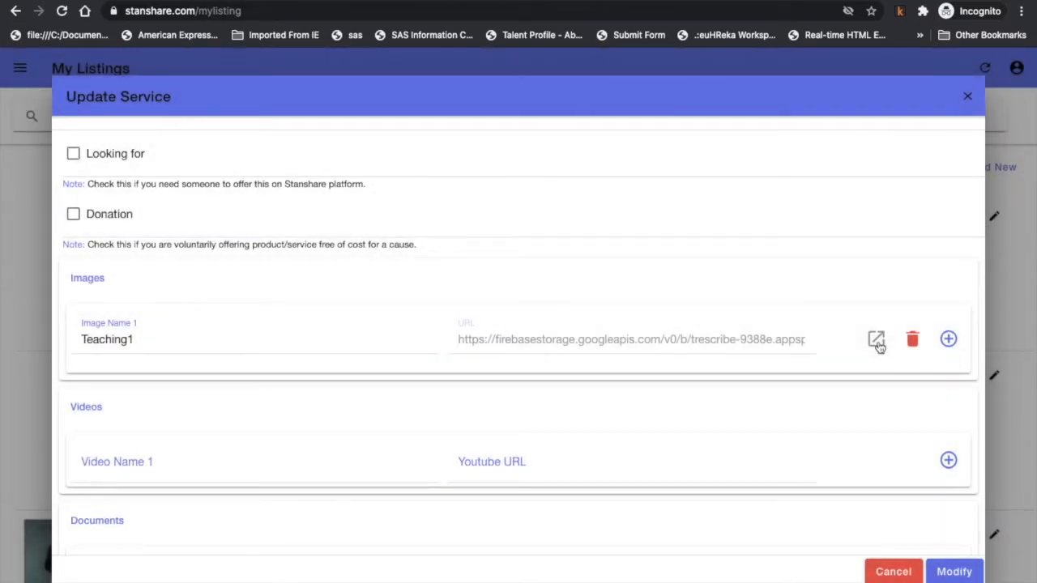
Add a second image named 'Test2', attach IMG_4305.JPG from Photos and upload it.
{"action": "left_click", "coordinate": [949, 340]}
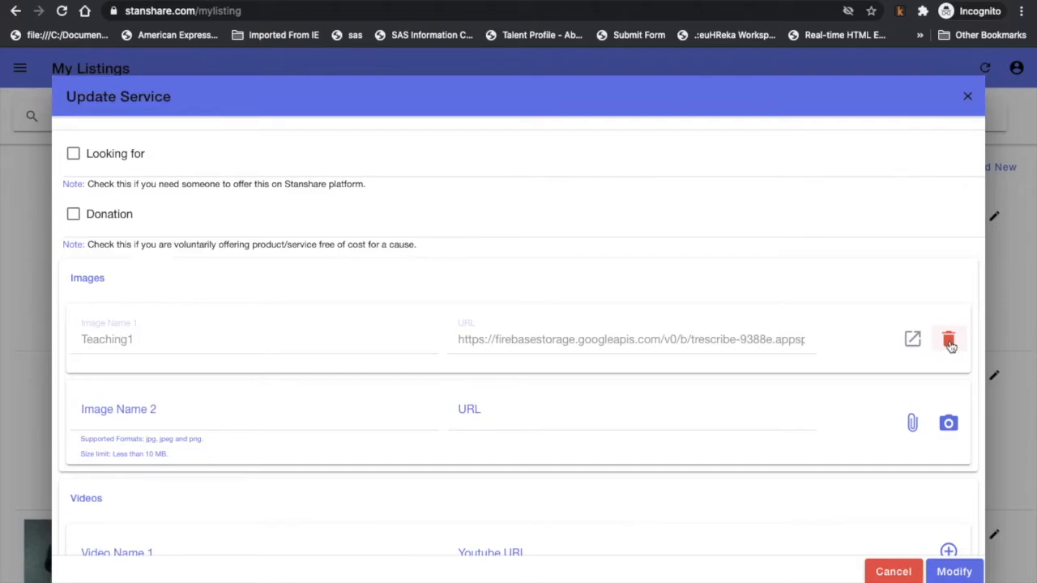
{"action": "scroll", "coordinate": [575, 451], "scroll_direction": "down", "scroll_amount": 2}
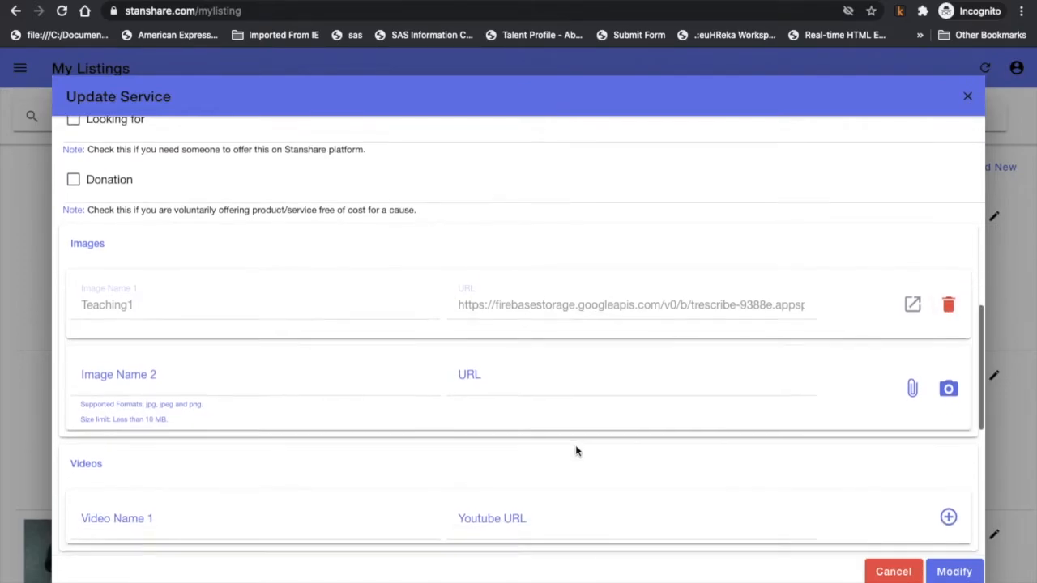
{"action": "left_click", "coordinate": [251, 357]}
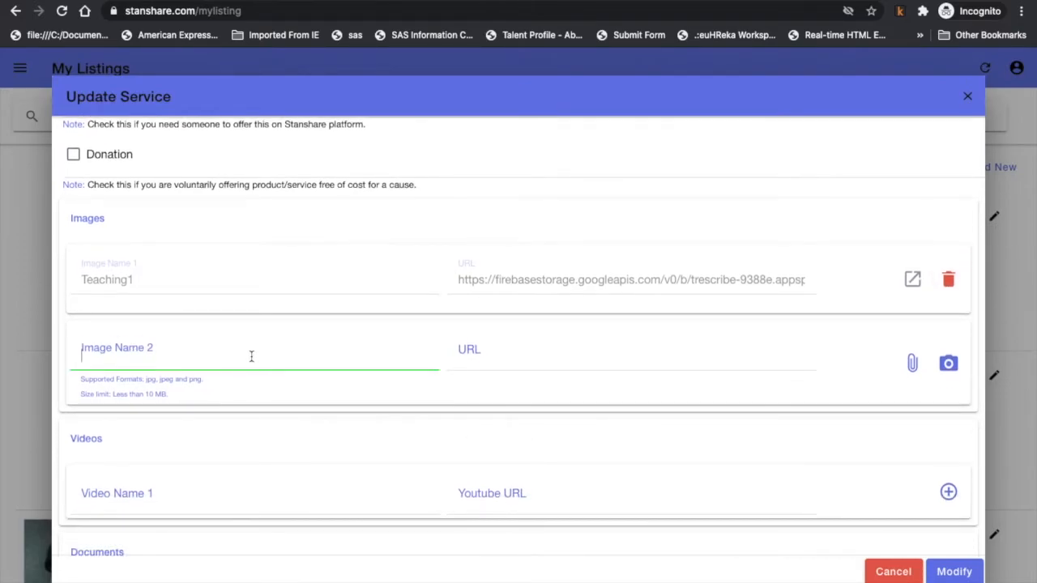
{"action": "type", "text": "Te"}
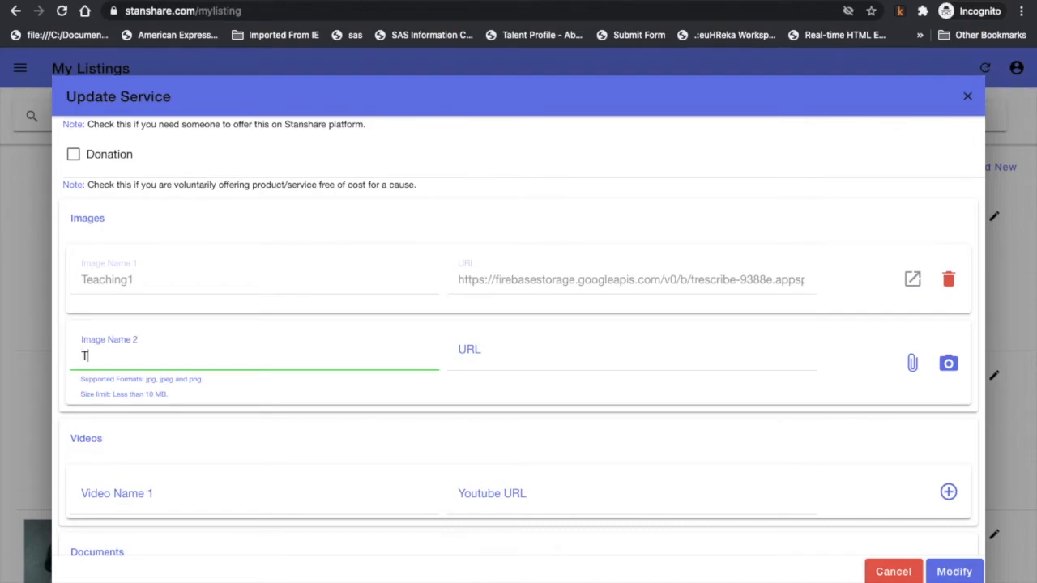
{"action": "type", "text": "st2"}
{"action": "left_click", "coordinate": [911, 364]}
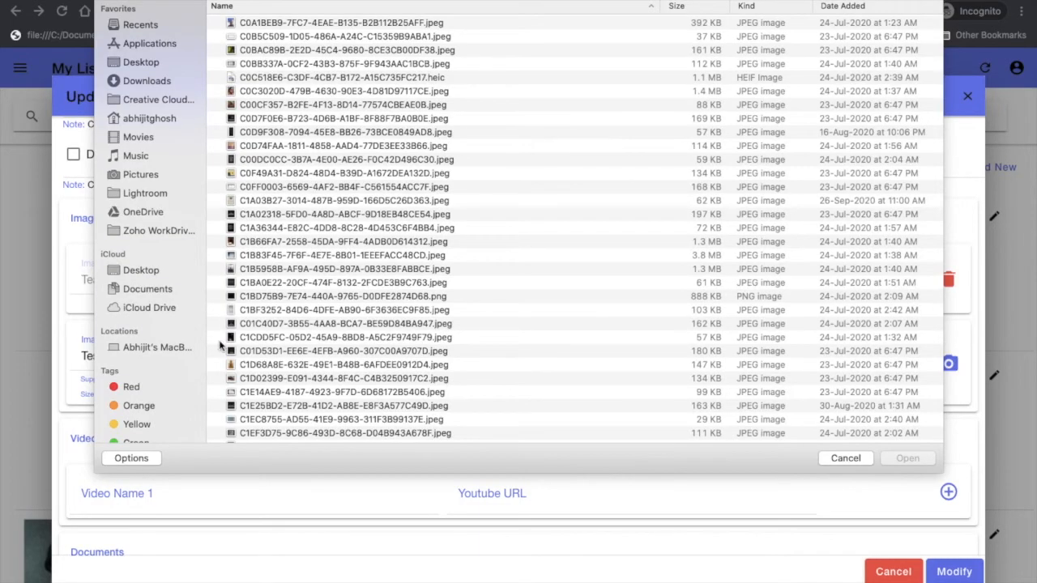
{"action": "scroll", "coordinate": [154, 374], "scroll_direction": "down", "scroll_amount": 5}
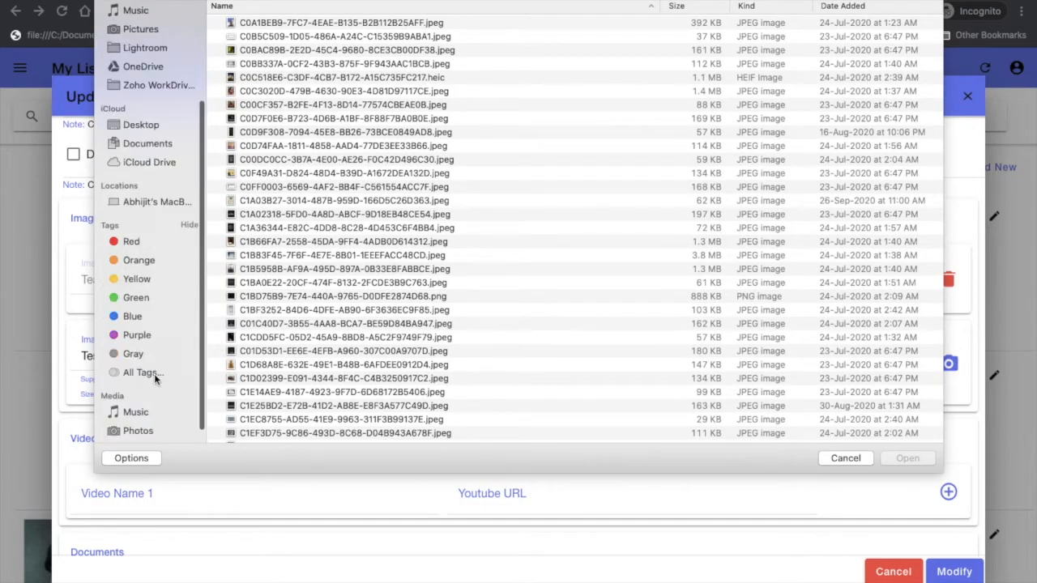
{"action": "left_click", "coordinate": [142, 416]}
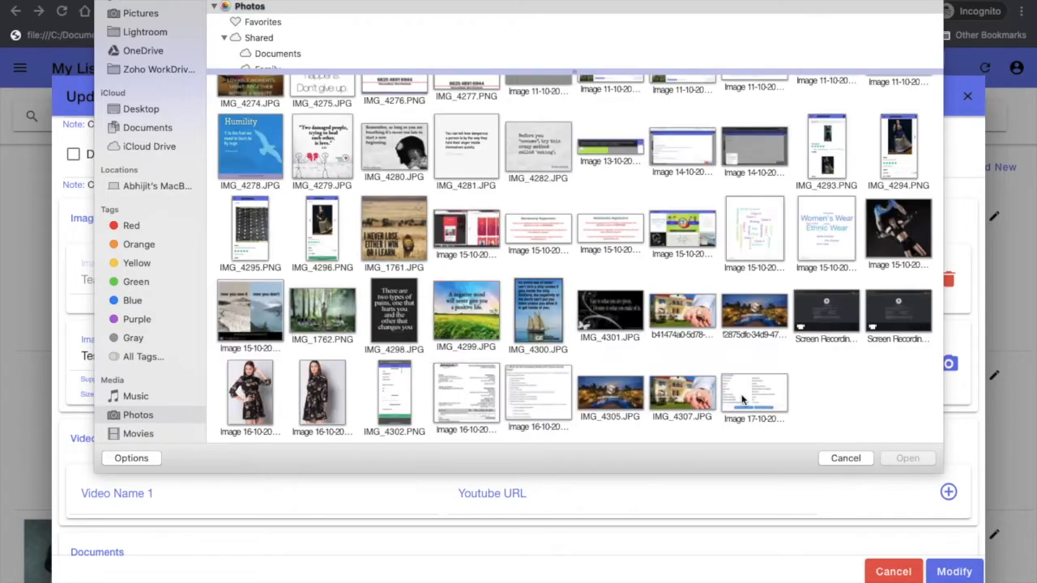
{"action": "left_click", "coordinate": [619, 399]}
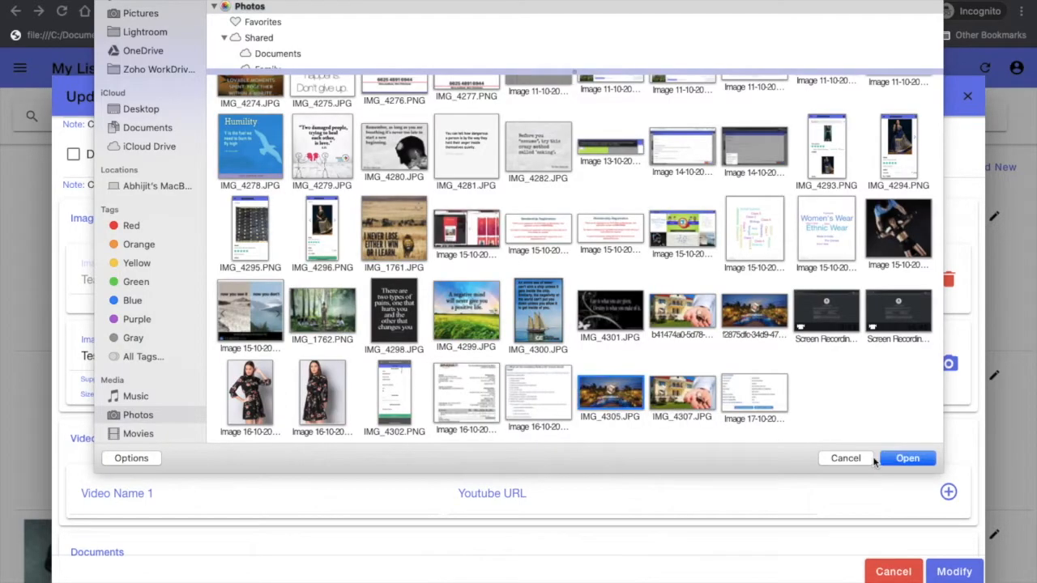
{"action": "left_click", "coordinate": [899, 459]}
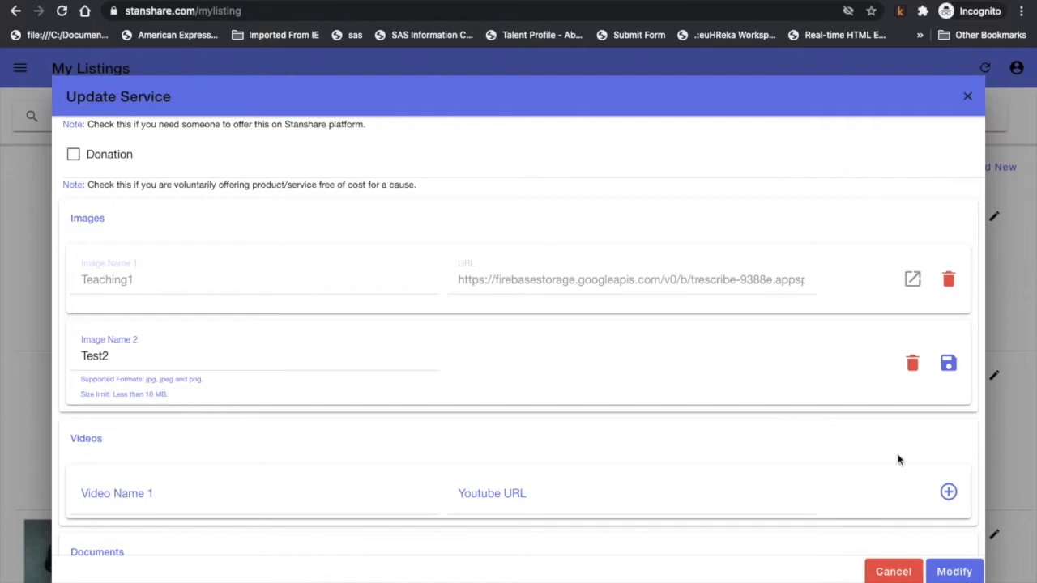
{"action": "left_click", "coordinate": [949, 365]}
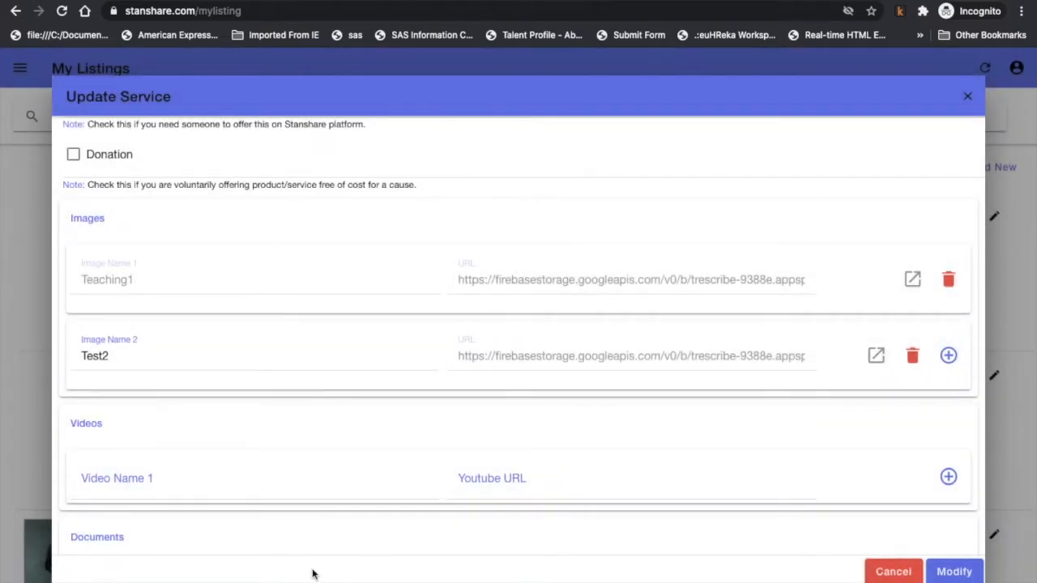
{"action": "left_click", "coordinate": [274, 477]}
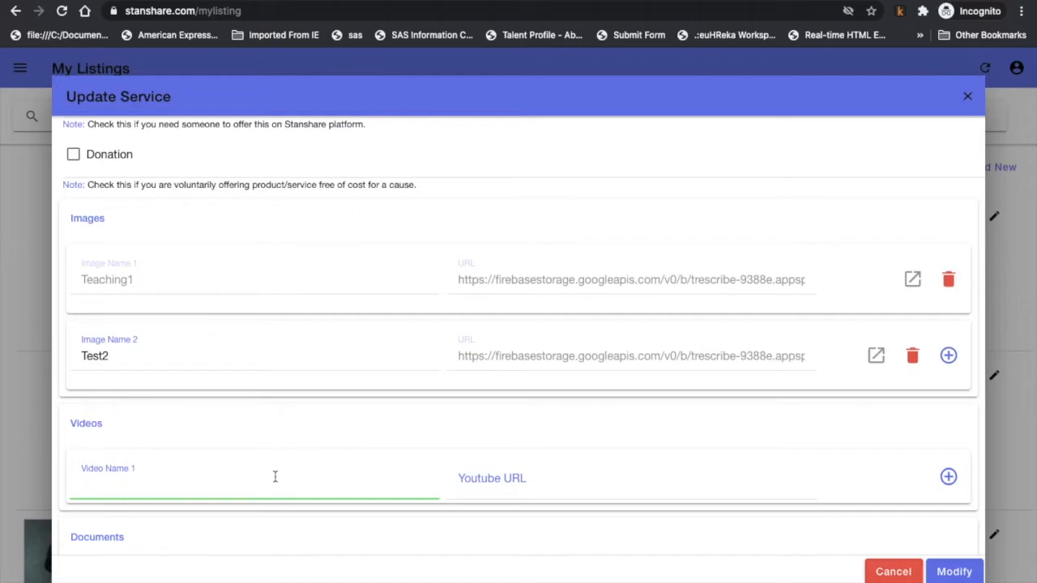
{"action": "left_click", "coordinate": [540, 471]}
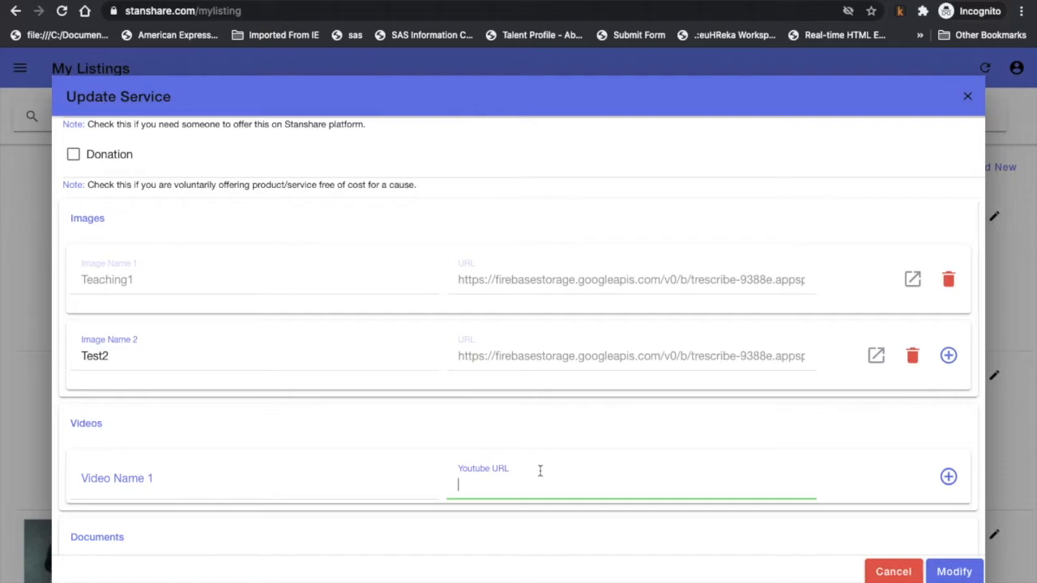
{"action": "scroll", "coordinate": [539, 470], "scroll_direction": "down", "scroll_amount": 1}
{"action": "scroll", "coordinate": [540, 471], "scroll_direction": "down", "scroll_amount": 2}
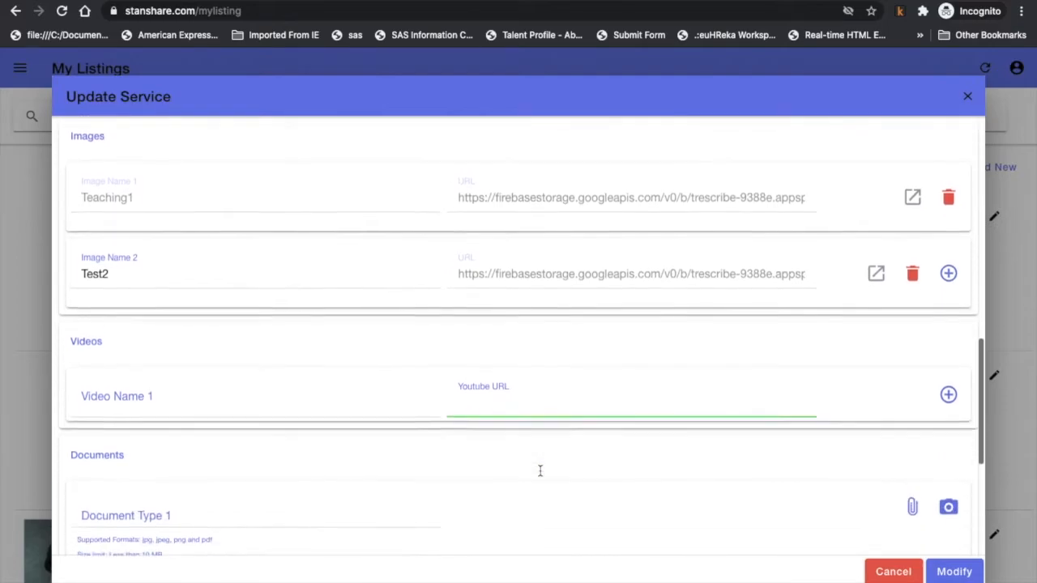
{"action": "scroll", "coordinate": [541, 475], "scroll_direction": "down", "scroll_amount": 2}
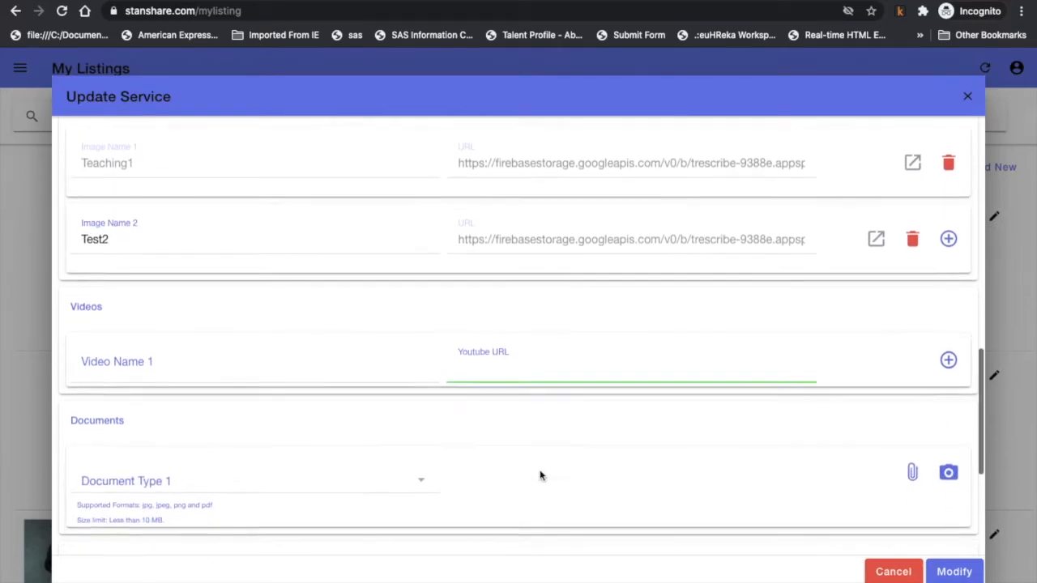
{"action": "scroll", "coordinate": [541, 475], "scroll_direction": "down", "scroll_amount": 1}
{"action": "scroll", "coordinate": [541, 476], "scroll_direction": "down", "scroll_amount": 1}
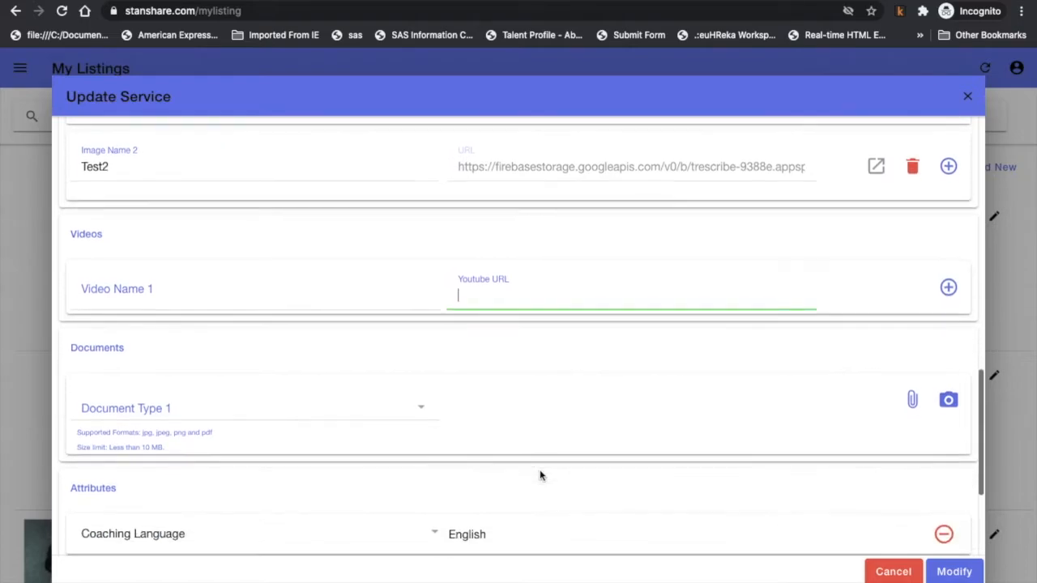
{"action": "left_click", "coordinate": [400, 412]}
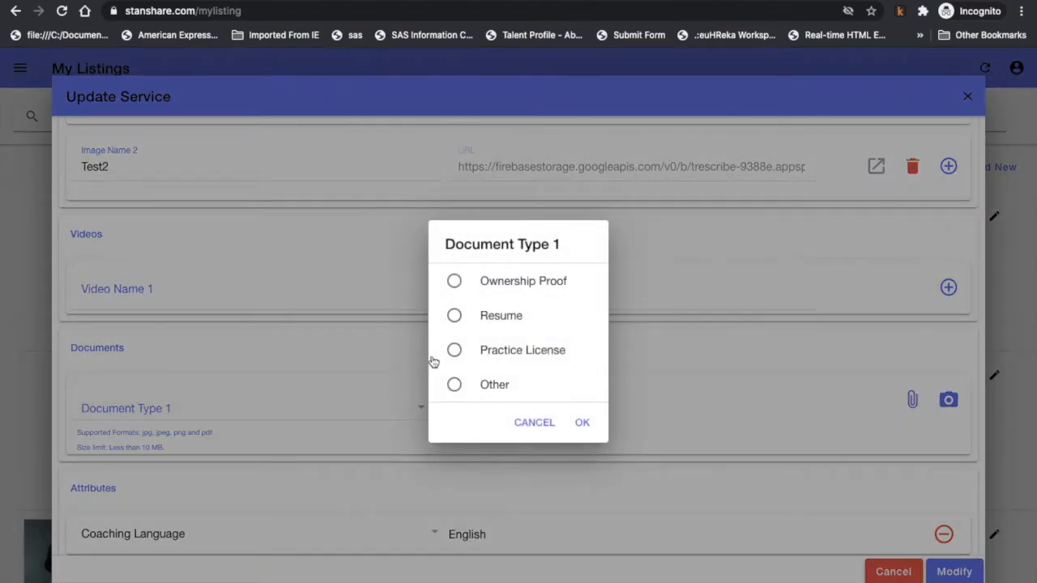
Choose Resume as Document Type 1, cancelling the file chooser without attaching anything.
{"action": "left_click", "coordinate": [455, 351]}
{"action": "left_click", "coordinate": [521, 318]}
{"action": "left_click", "coordinate": [579, 423]}
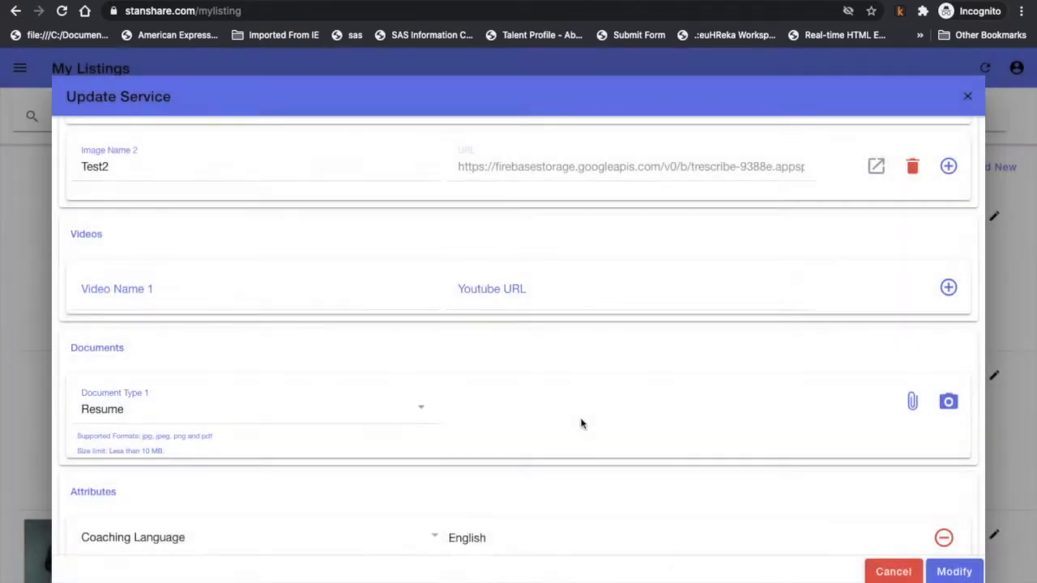
{"action": "left_click", "coordinate": [910, 403]}
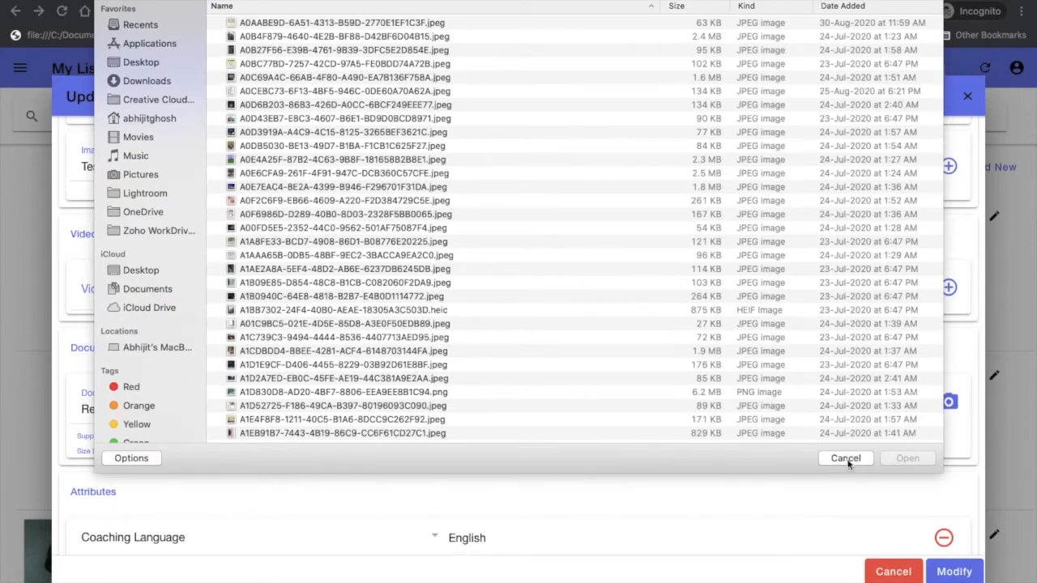
{"action": "left_click", "coordinate": [845, 458]}
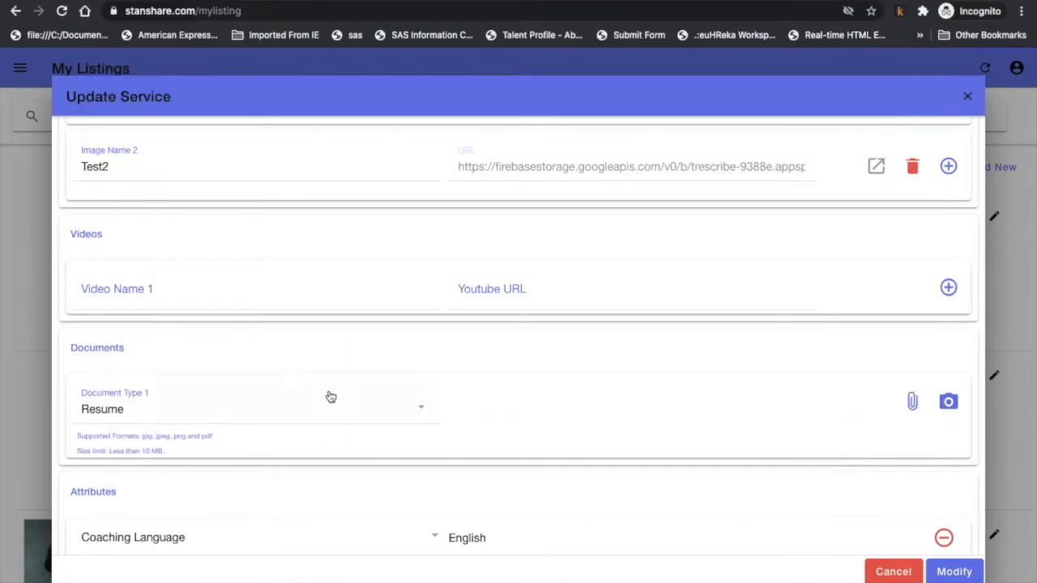
{"action": "left_click", "coordinate": [332, 411]}
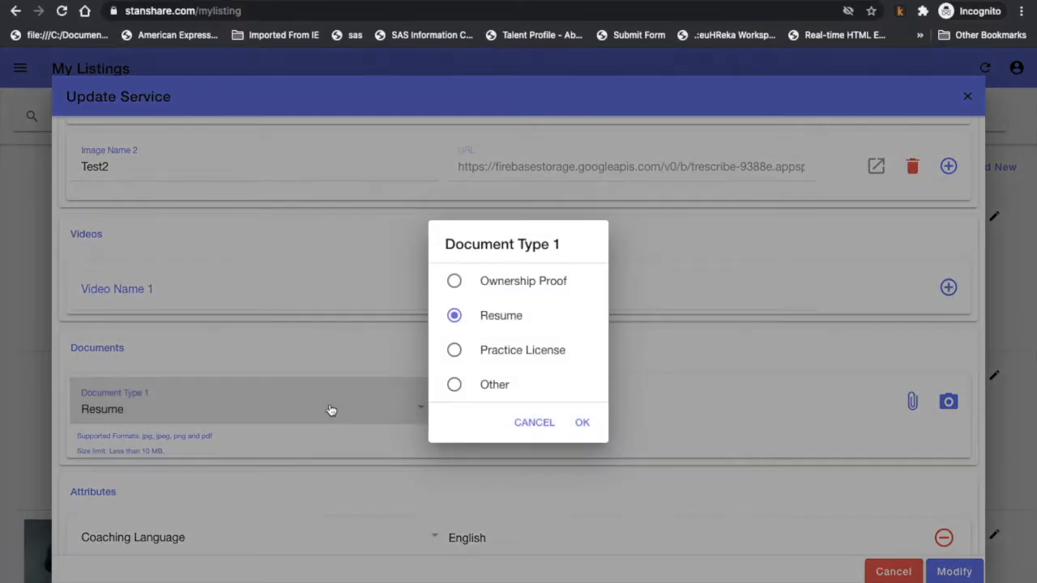
{"action": "left_click", "coordinate": [519, 425]}
{"action": "scroll", "coordinate": [518, 427], "scroll_direction": "down", "scroll_amount": 5}
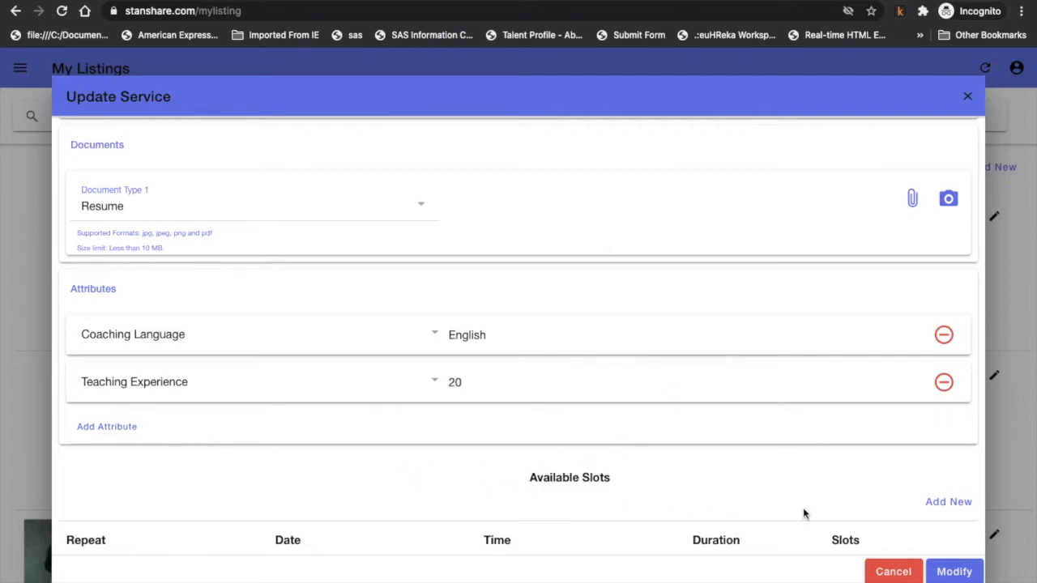
Add a new slot repeating weekly on Monday, Wednesday and Friday.
{"action": "left_click", "coordinate": [944, 504]}
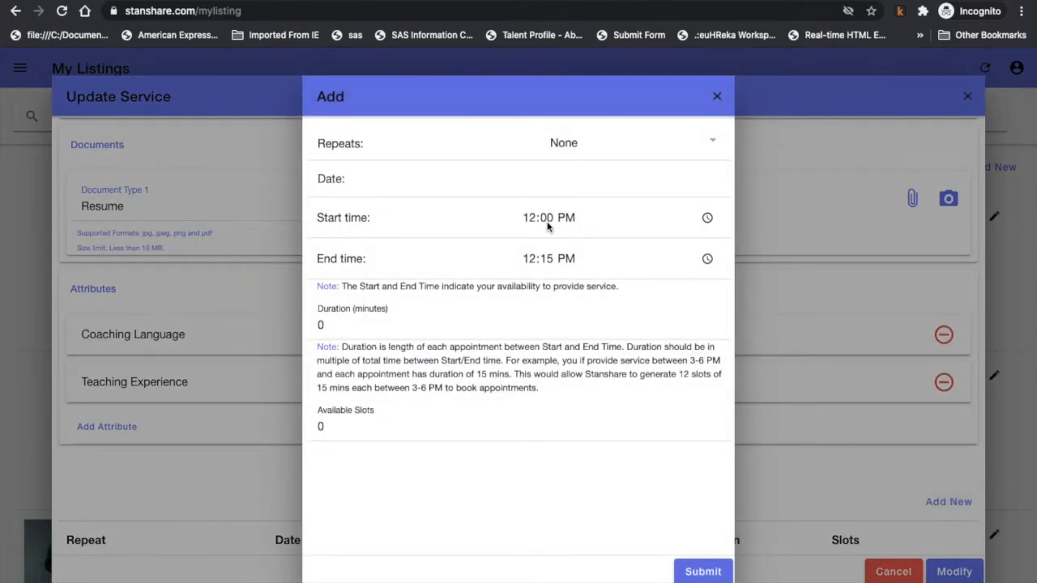
{"action": "left_click", "coordinate": [601, 143]}
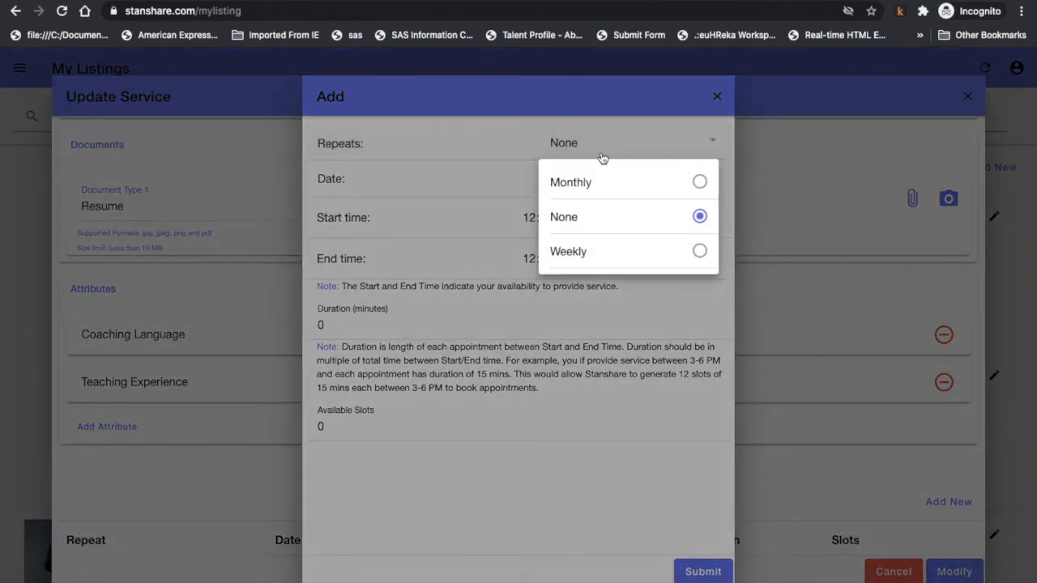
{"action": "left_click", "coordinate": [603, 250]}
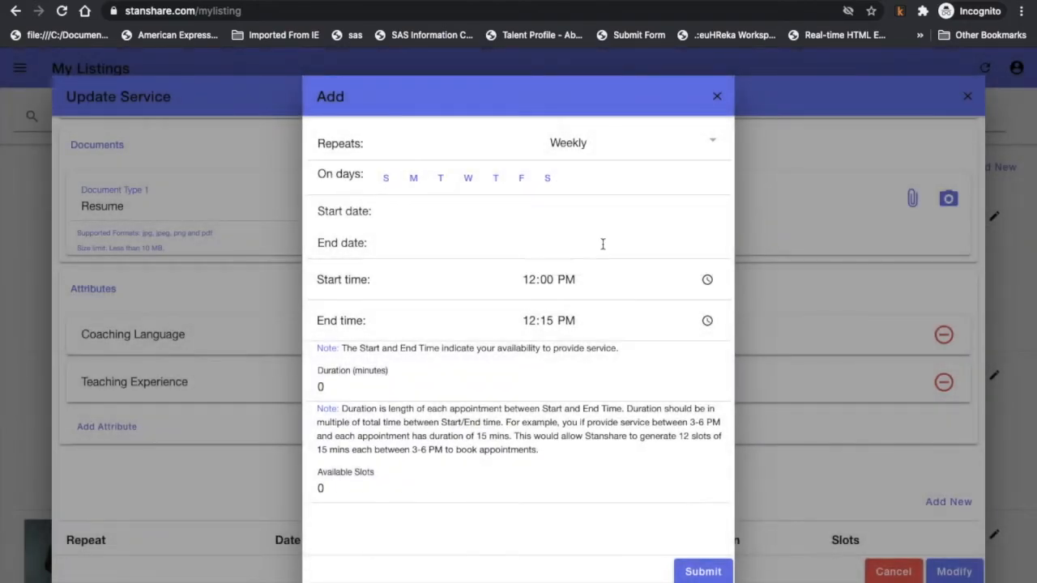
{"action": "left_click", "coordinate": [414, 178]}
{"action": "left_click", "coordinate": [468, 179]}
{"action": "left_click", "coordinate": [521, 180]}
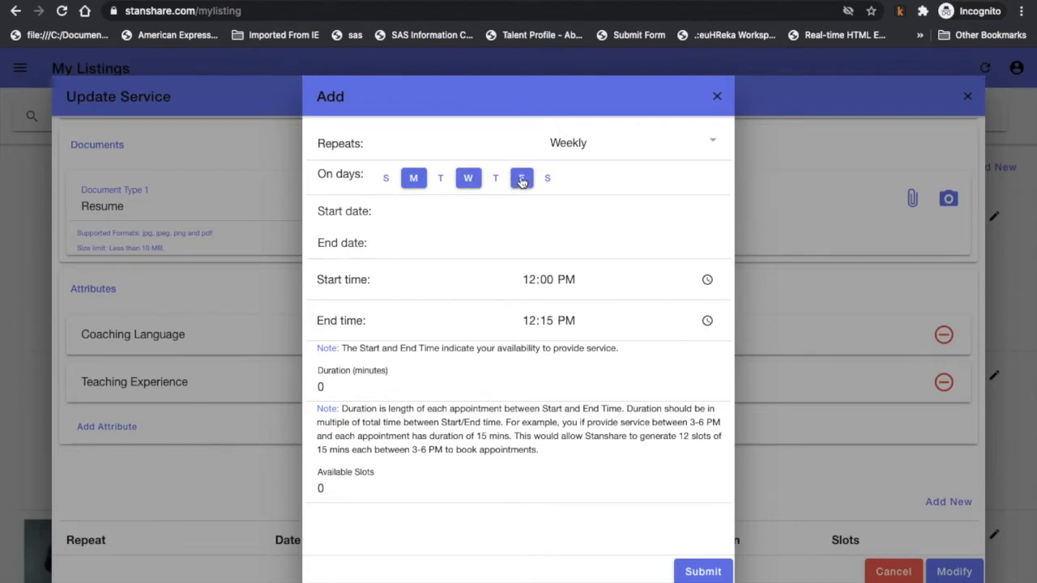
Set the slot's date range from October 18 to November 30, 2020.
{"action": "left_click", "coordinate": [421, 213]}
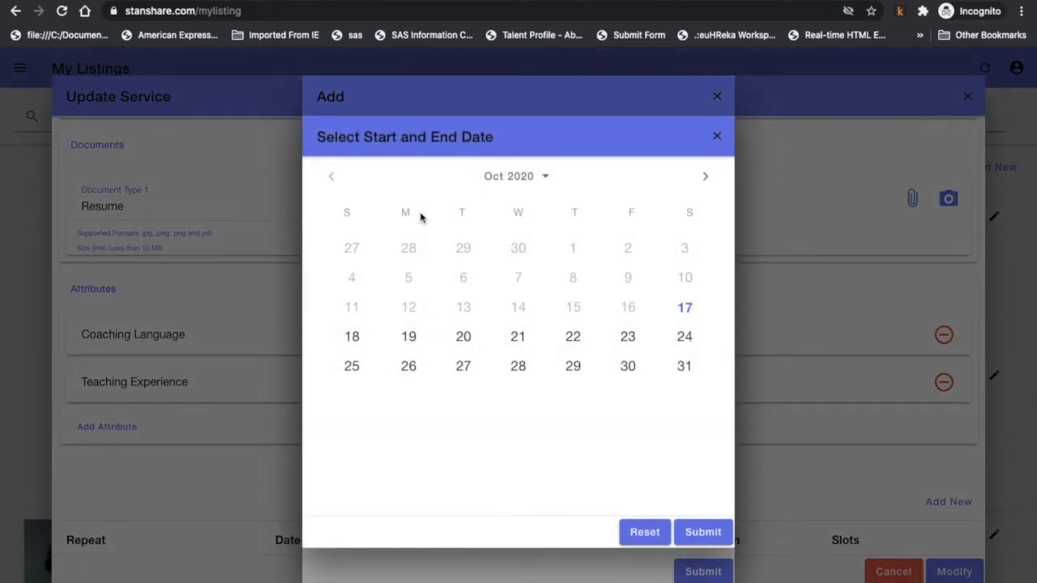
{"action": "left_click", "coordinate": [353, 339]}
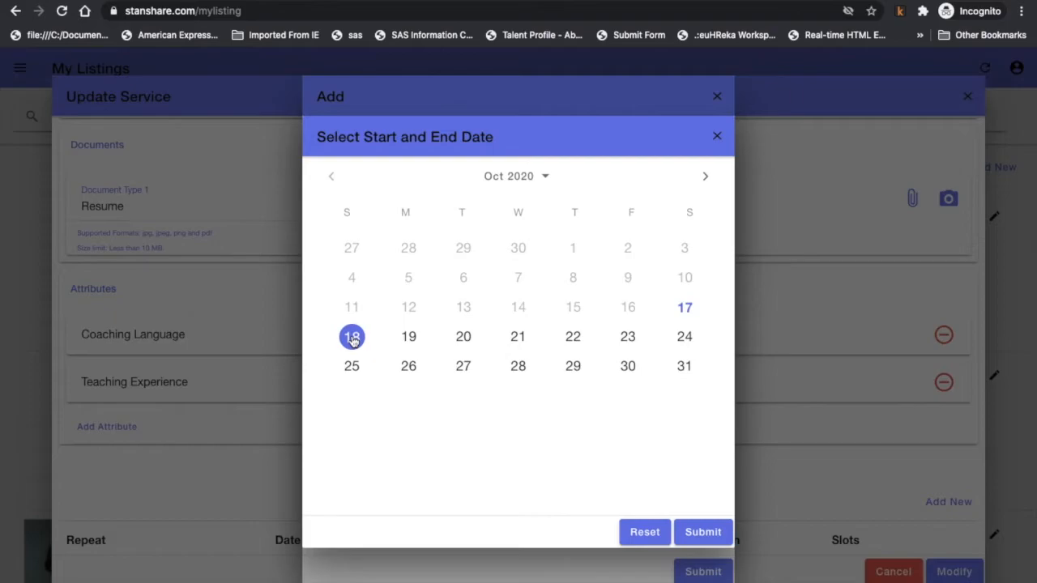
{"action": "left_click", "coordinate": [705, 178]}
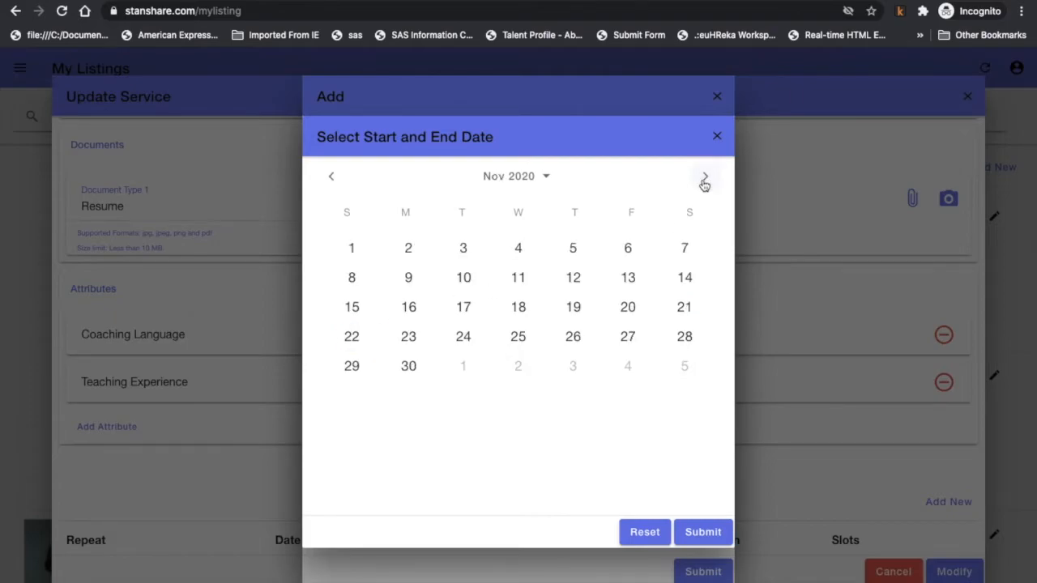
{"action": "left_click", "coordinate": [411, 367]}
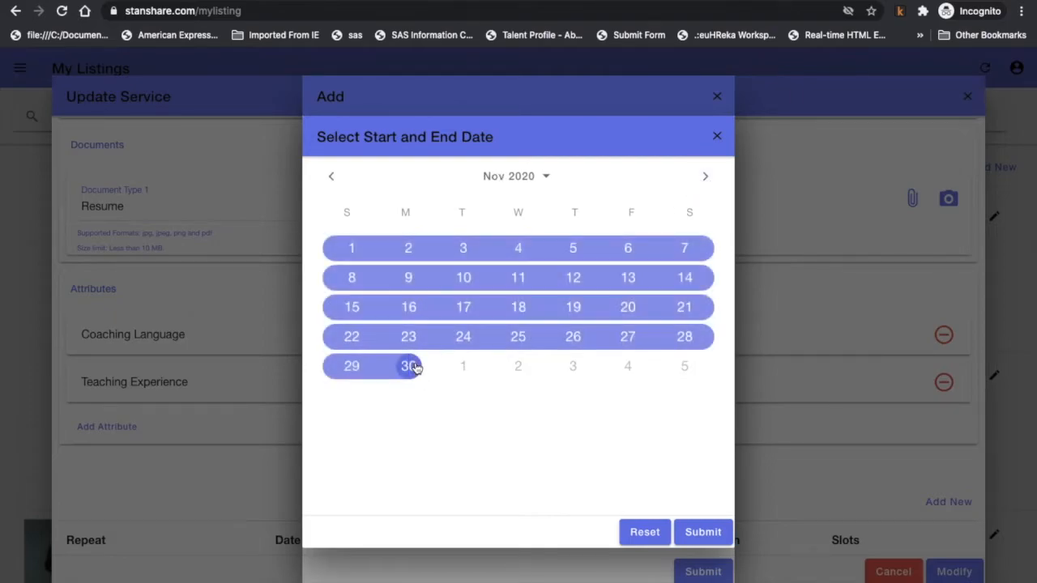
{"action": "left_click", "coordinate": [697, 532]}
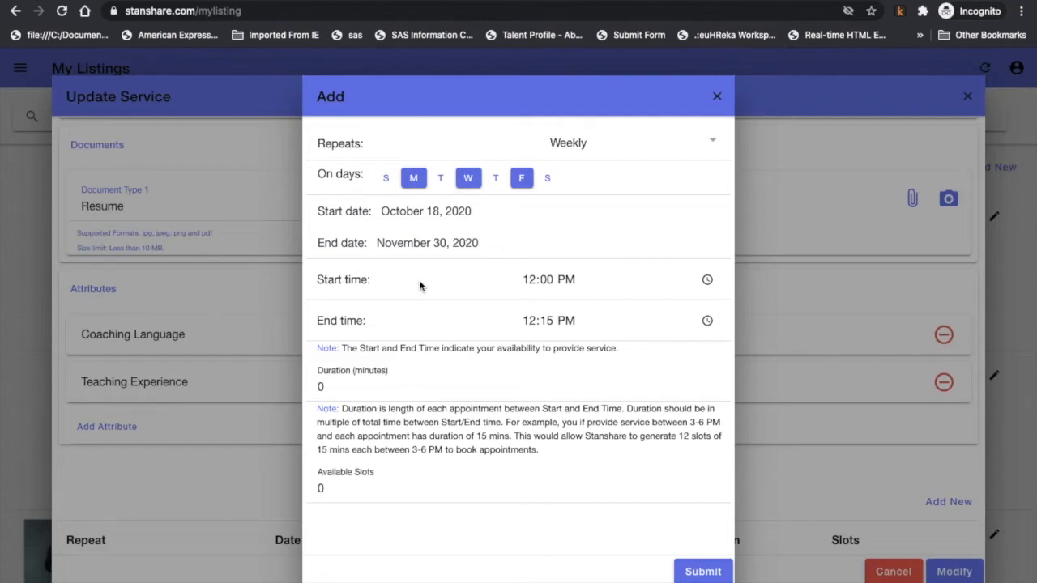
Change the slot's end time from 03:15 PM to 03:00 PM, keeping the 12:00 PM start.
{"action": "left_click", "coordinate": [544, 283]}
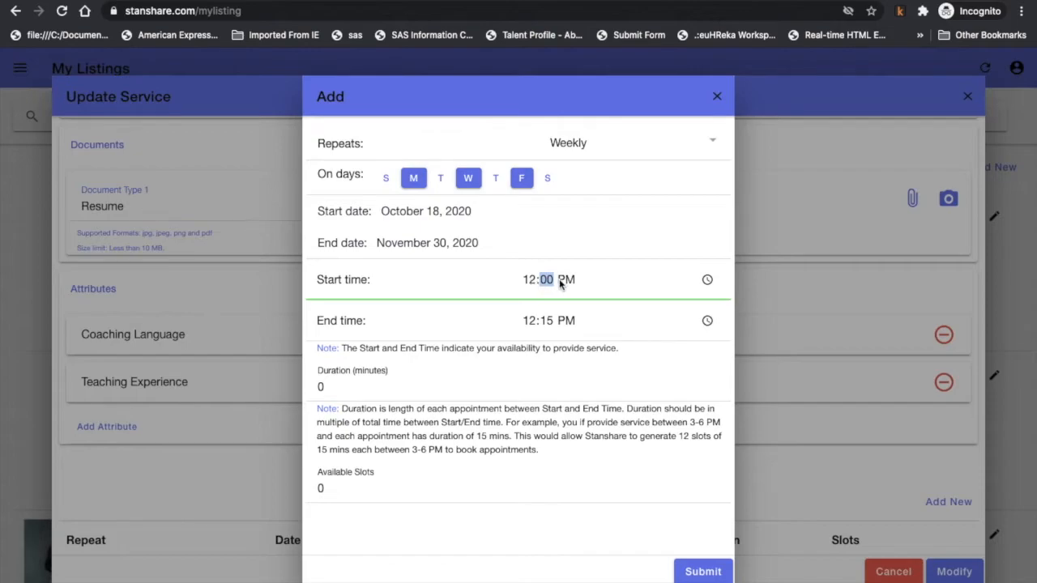
{"action": "left_click", "coordinate": [530, 321]}
{"action": "type", "text": "03"}
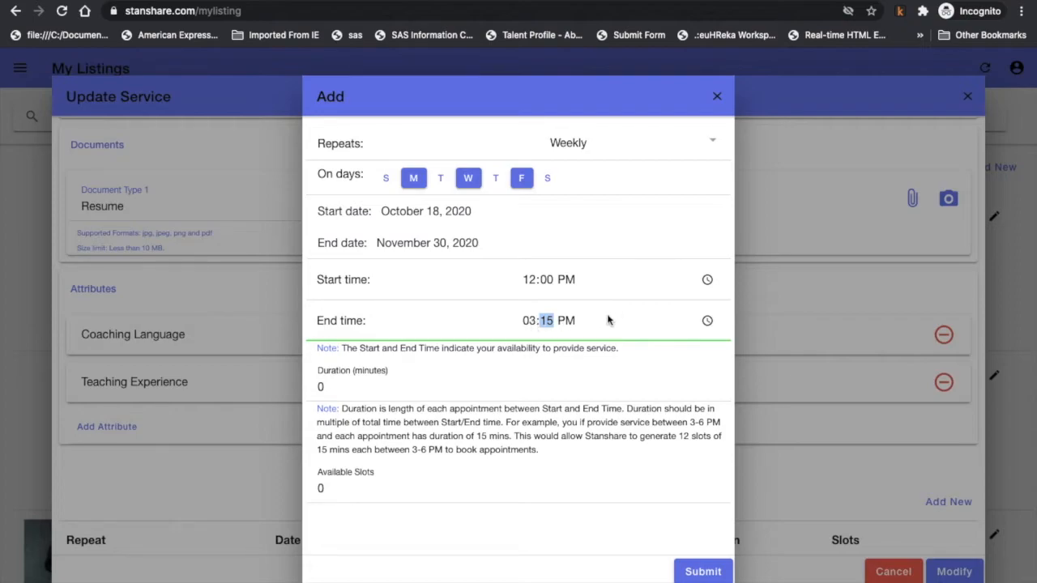
{"action": "left_click", "coordinate": [591, 388]}
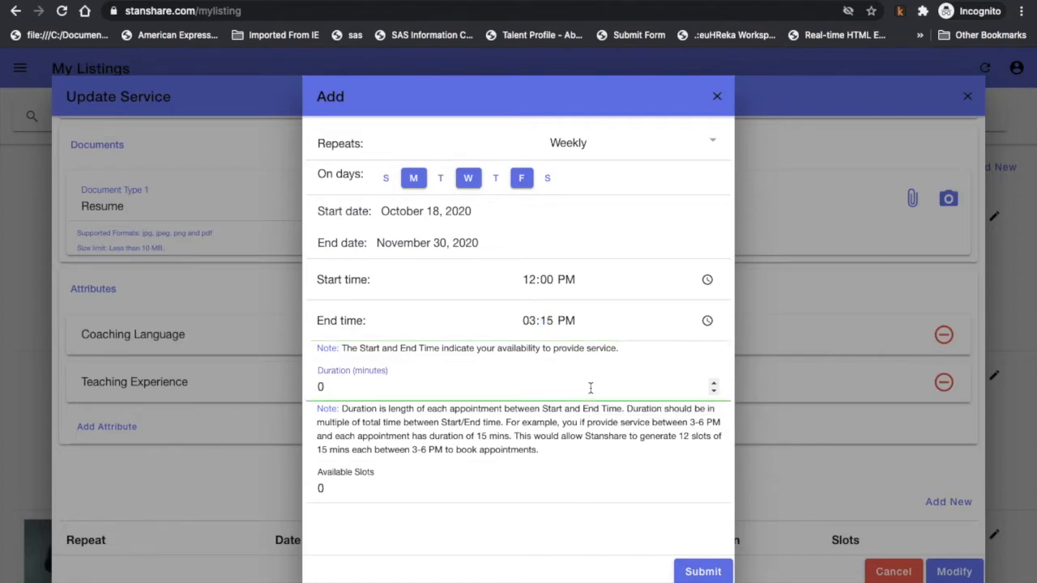
{"action": "left_click", "coordinate": [554, 321]}
{"action": "left_click", "coordinate": [554, 321]}
{"action": "type", "text": "00"}
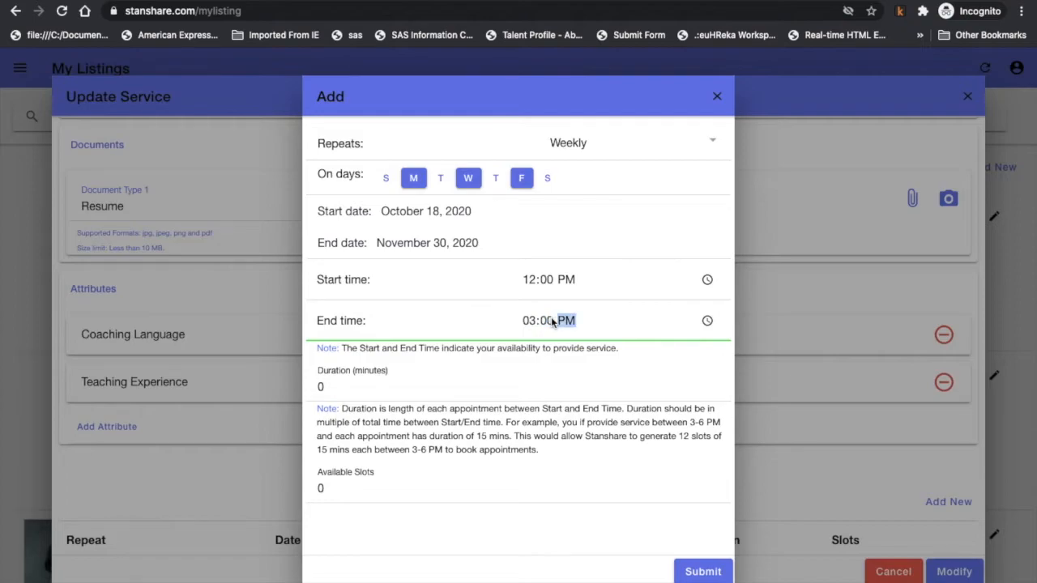
{"action": "left_click", "coordinate": [474, 387]}
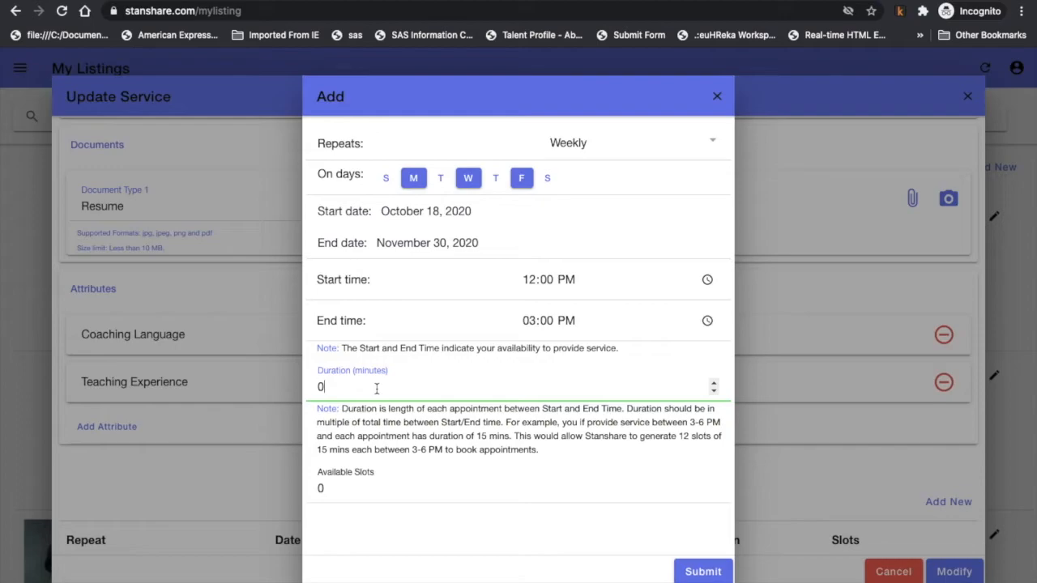
Set appointment duration to 60 minutes and available slots to 10, then submit the schedule.
{"action": "key", "text": "BackSpace"}
{"action": "type", "text": "60"}
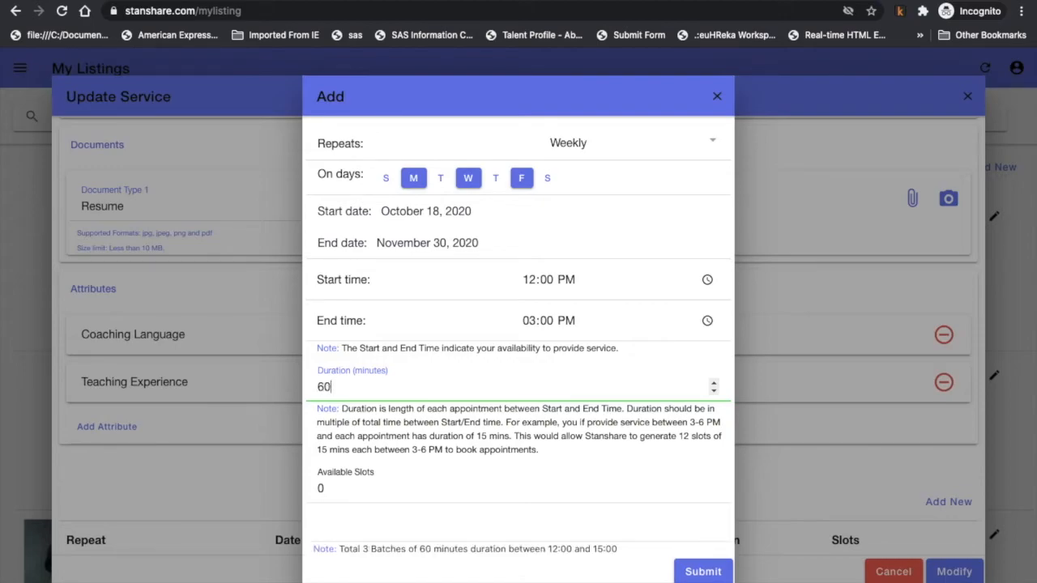
{"action": "left_click", "coordinate": [372, 486]}
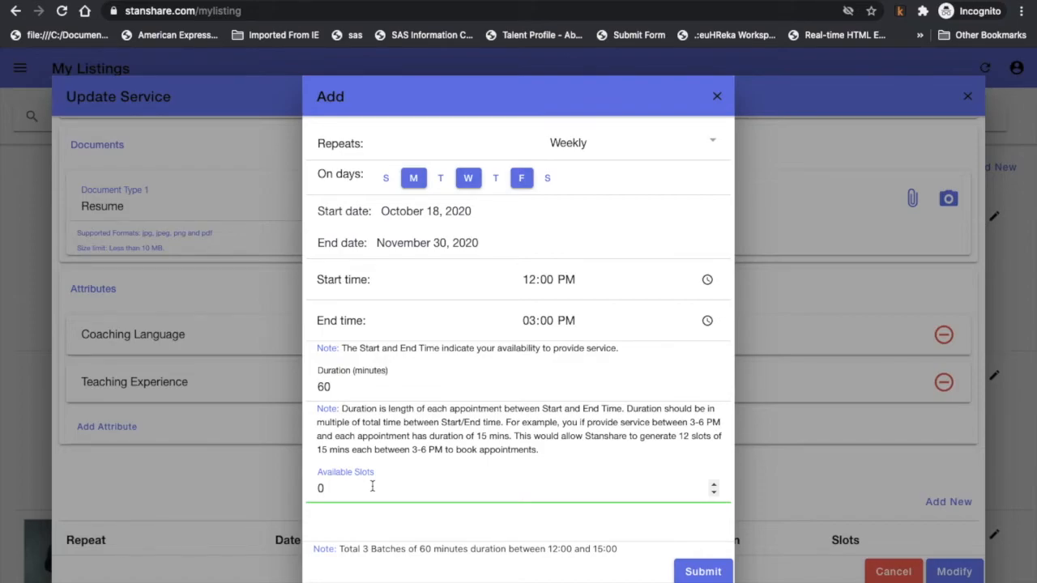
{"action": "key", "text": "BackSpace"}
{"action": "type", "text": "10"}
{"action": "left_click", "coordinate": [701, 572]}
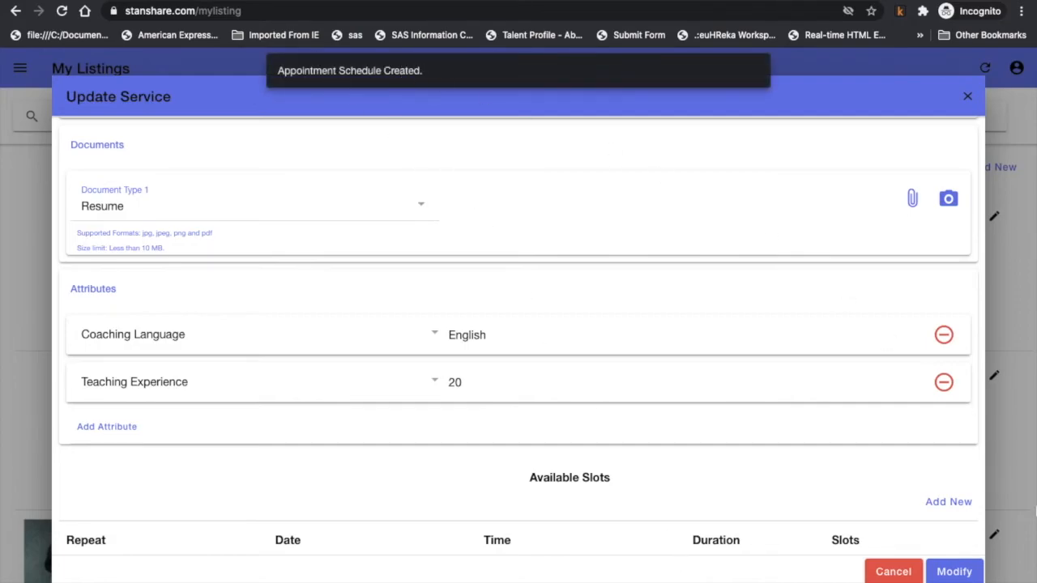
Save the changes to the StanShare Coaching Center service.
{"action": "left_click", "coordinate": [954, 572]}
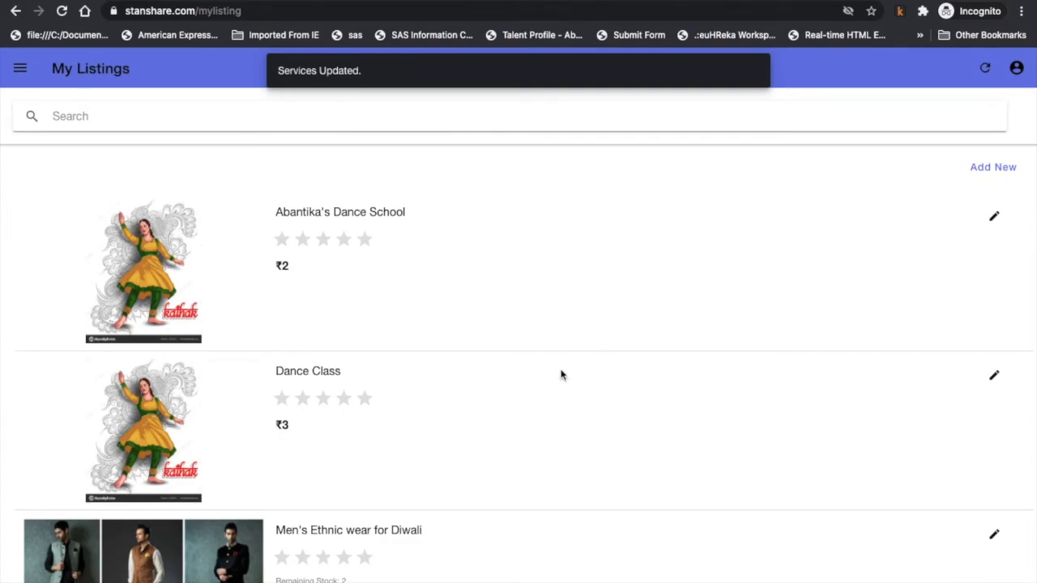
{"action": "scroll", "coordinate": [560, 372], "scroll_direction": "down", "scroll_amount": 15}
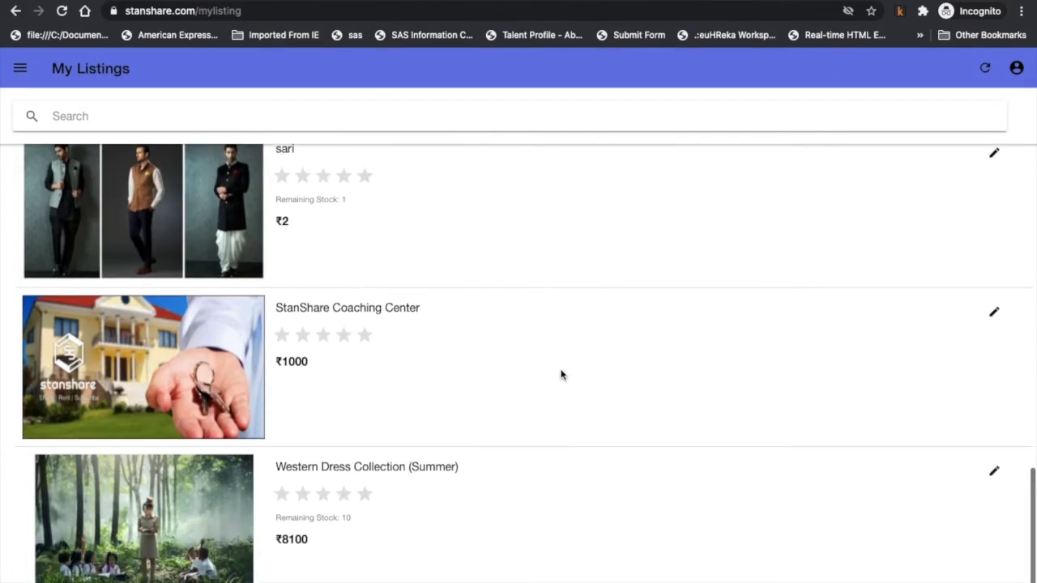
{"action": "scroll", "coordinate": [561, 374], "scroll_direction": "up", "scroll_amount": 1}
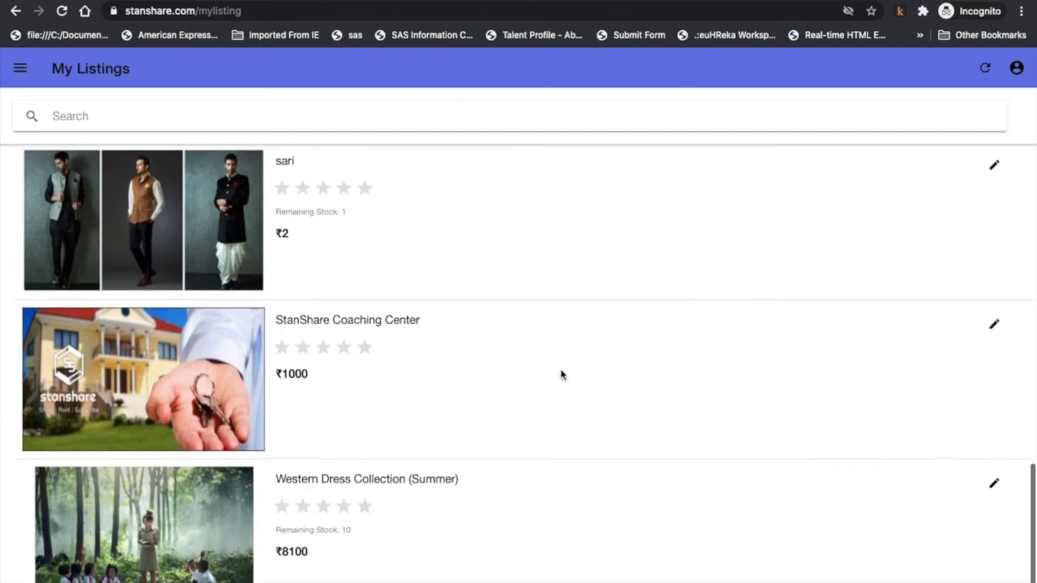
Reopen the Coaching Center service to confirm weekly 12:00–3:00 PM, 60-minute, 10-slot availability, then close it.
{"action": "left_click", "coordinate": [994, 326]}
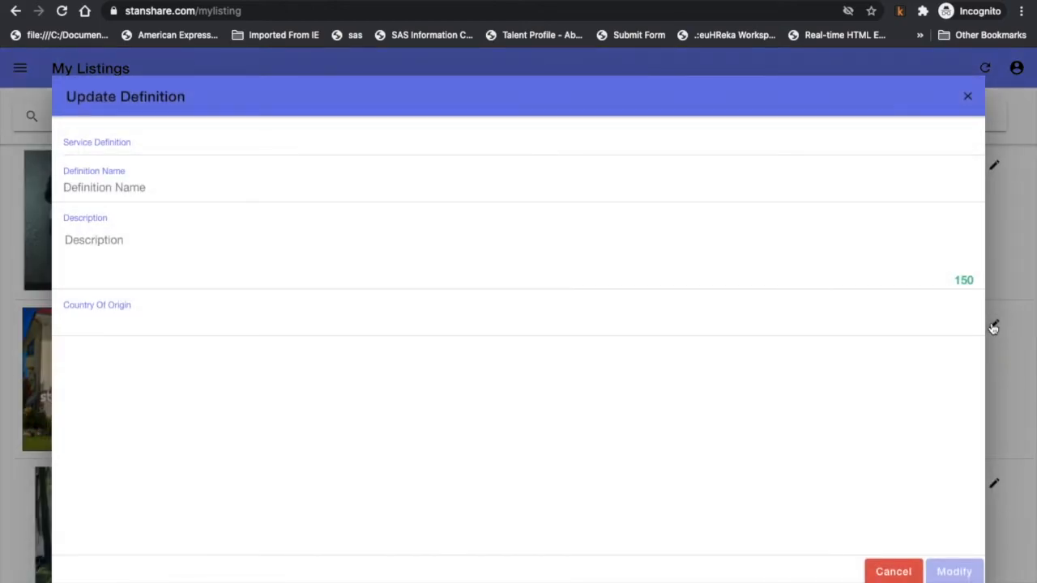
{"action": "scroll", "coordinate": [594, 451], "scroll_direction": "down", "scroll_amount": 10}
{"action": "scroll", "coordinate": [594, 452], "scroll_direction": "down", "scroll_amount": 10}
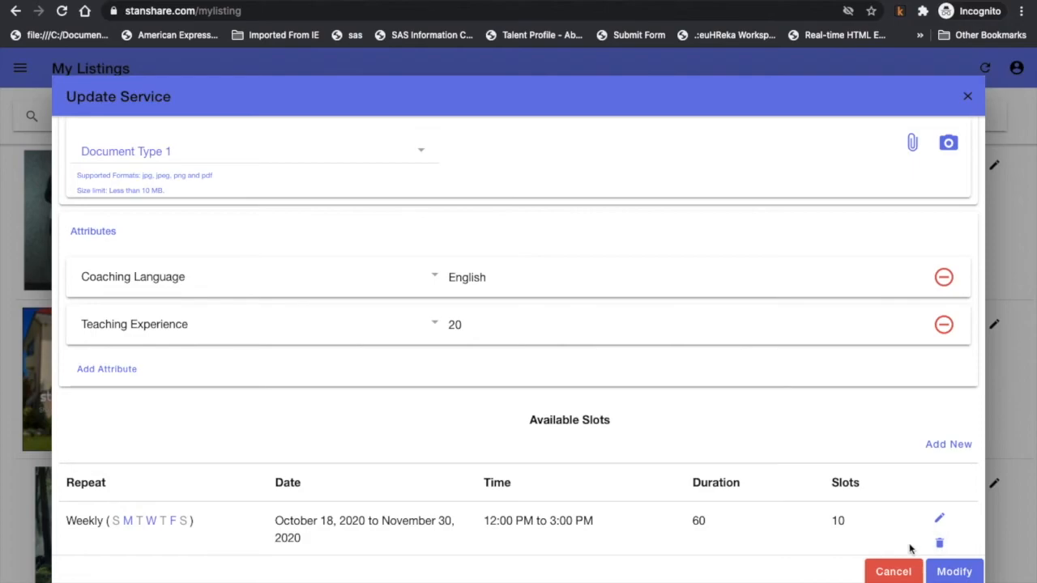
{"action": "left_click", "coordinate": [969, 97]}
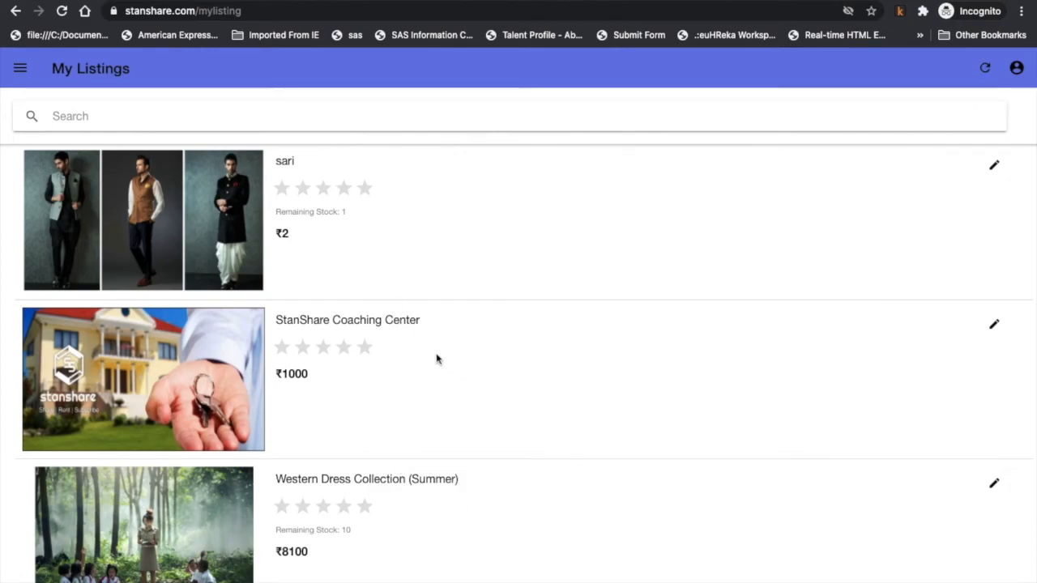
As a customer, pick the Coaching Center's October 19, 12:00–1:00 PM slot without paying, then open the account menu.
{"action": "left_click", "coordinate": [396, 324]}
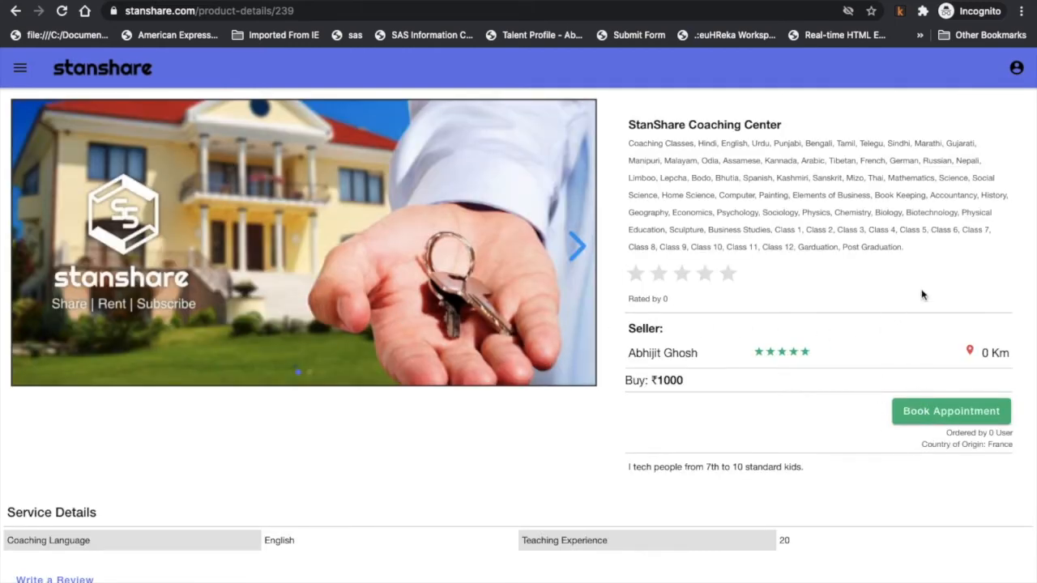
{"action": "left_click", "coordinate": [974, 418]}
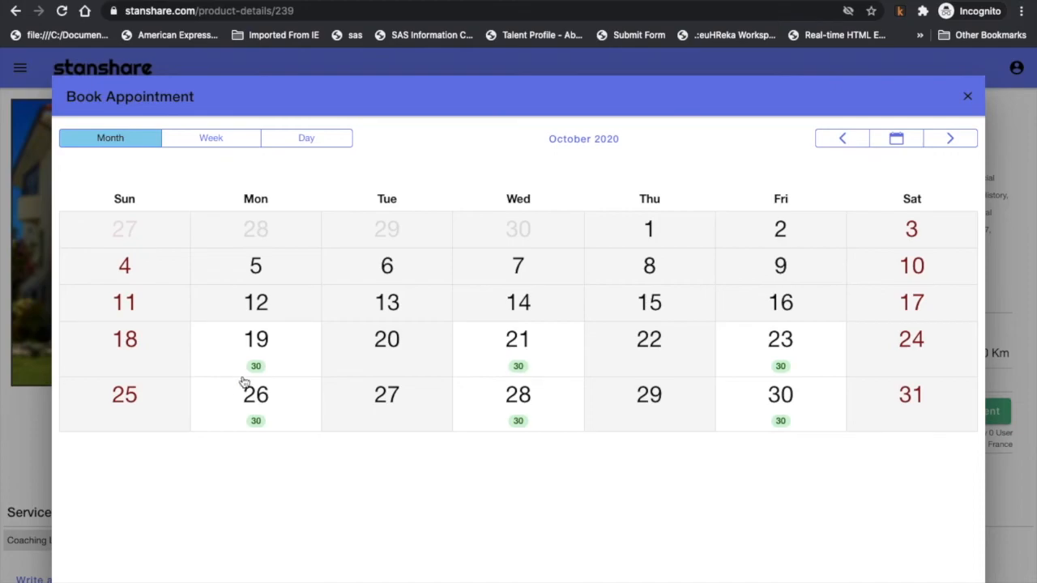
{"action": "left_click", "coordinate": [270, 344]}
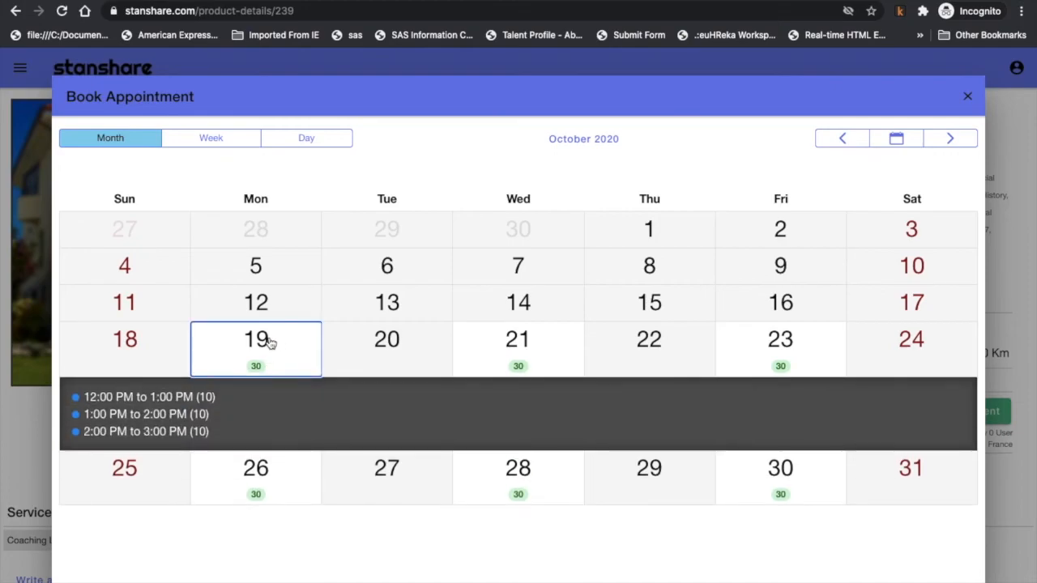
{"action": "left_click", "coordinate": [209, 398]}
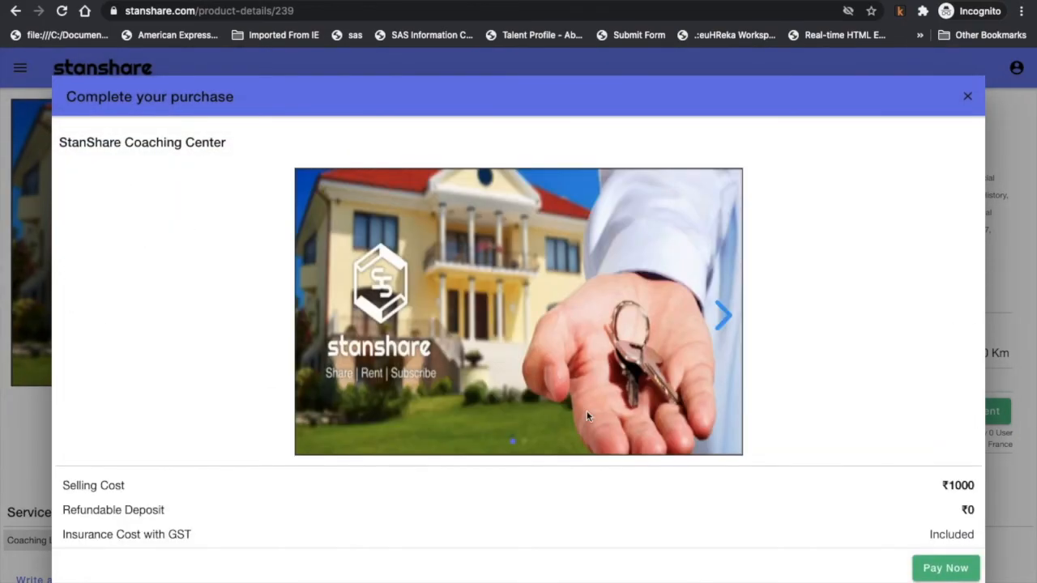
{"action": "scroll", "coordinate": [688, 433], "scroll_direction": "down", "scroll_amount": 3}
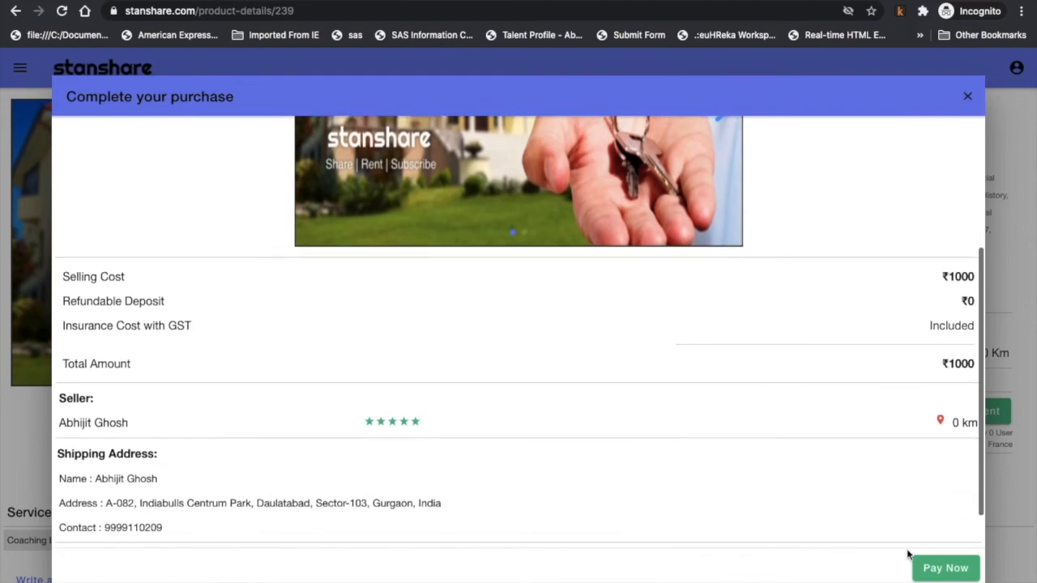
{"action": "scroll", "coordinate": [729, 489], "scroll_direction": "up", "scroll_amount": 3}
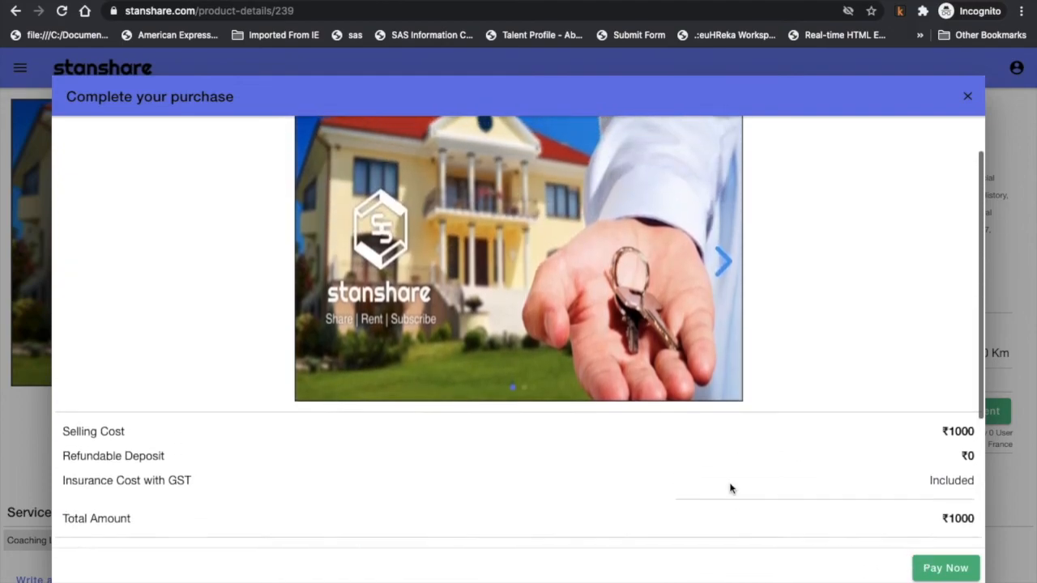
{"action": "left_click", "coordinate": [970, 97]}
{"action": "left_click", "coordinate": [1014, 69]}
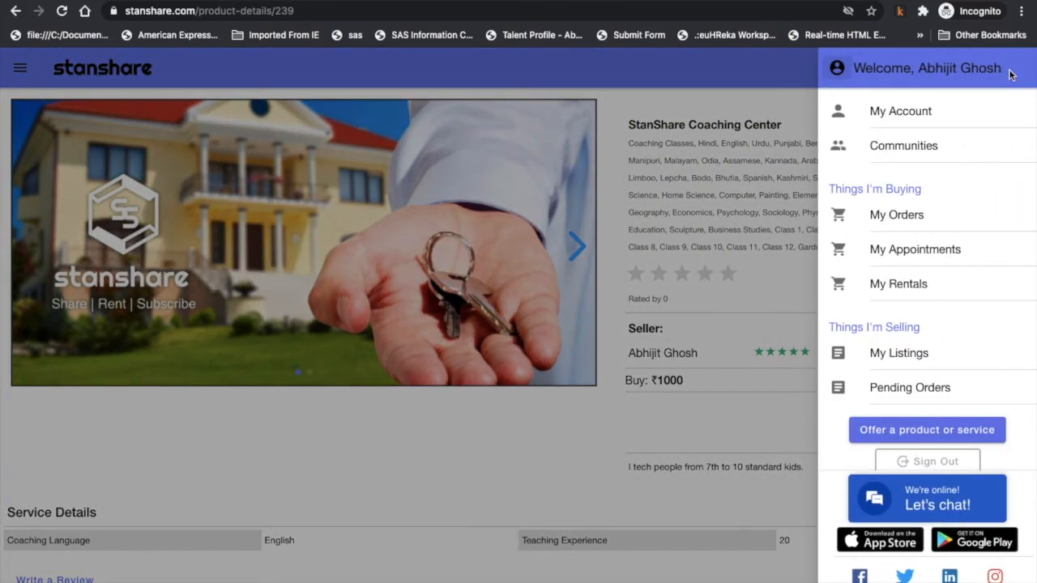
Open Pending Orders from the profile drawer, review the order list, and dismiss the VPN menu.
{"action": "left_click", "coordinate": [910, 386]}
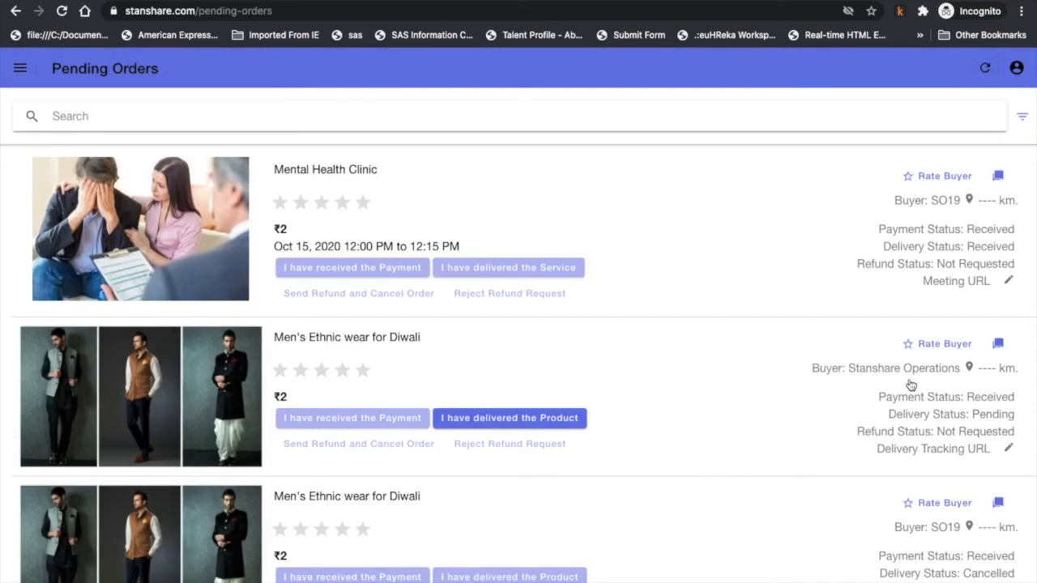
{"action": "scroll", "coordinate": [911, 387], "scroll_direction": "down", "scroll_amount": 2}
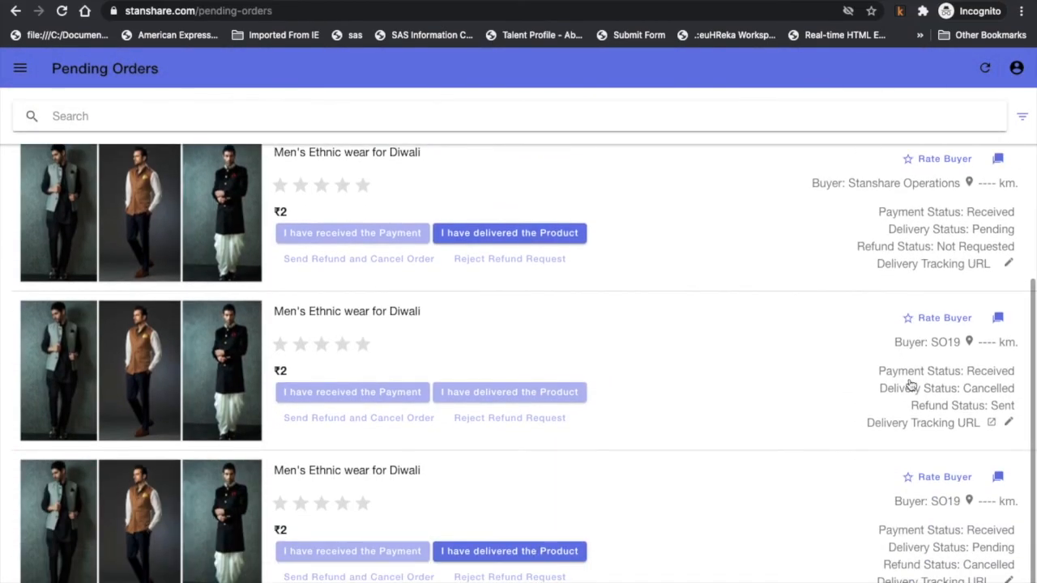
{"action": "scroll", "coordinate": [911, 386], "scroll_direction": "up", "scroll_amount": 2}
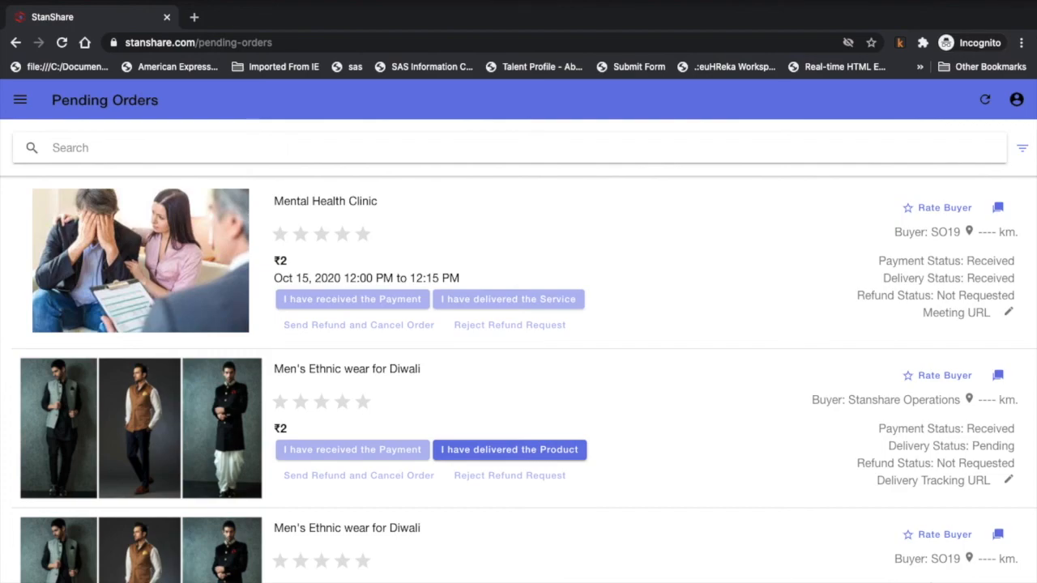
{"action": "left_click", "coordinate": [491, 0]}
{"action": "left_click", "coordinate": [473, 0]}
{"action": "left_click", "coordinate": [664, 0]}
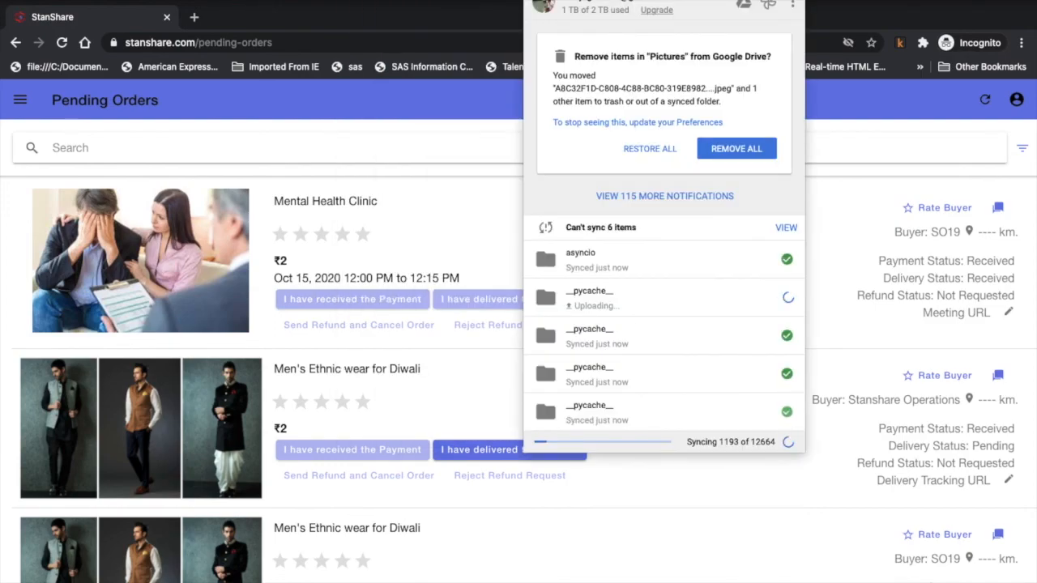
{"action": "left_click", "coordinate": [576, 0]}
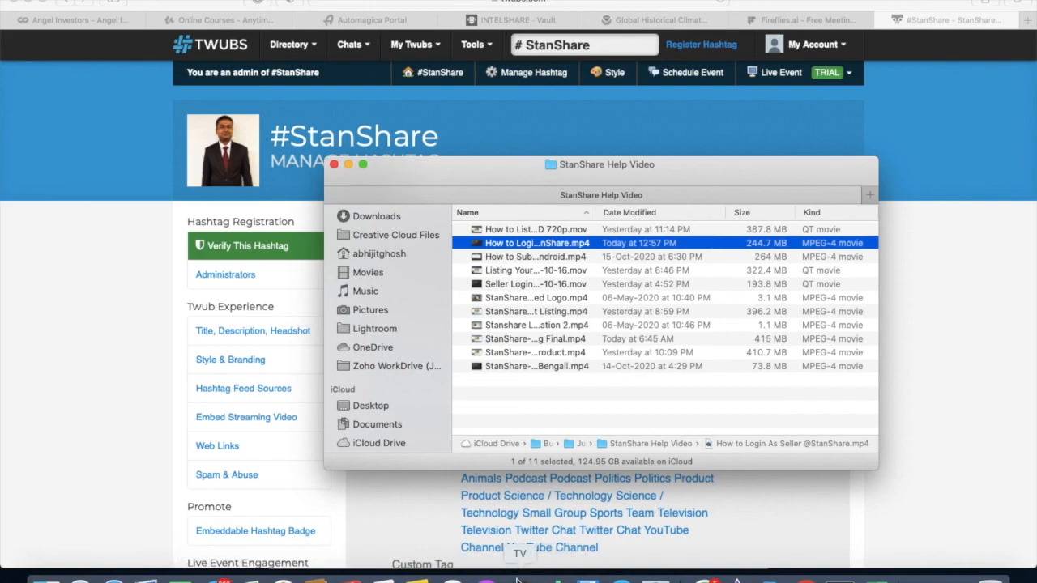
{"action": "left_click", "coordinate": [806, 577]}
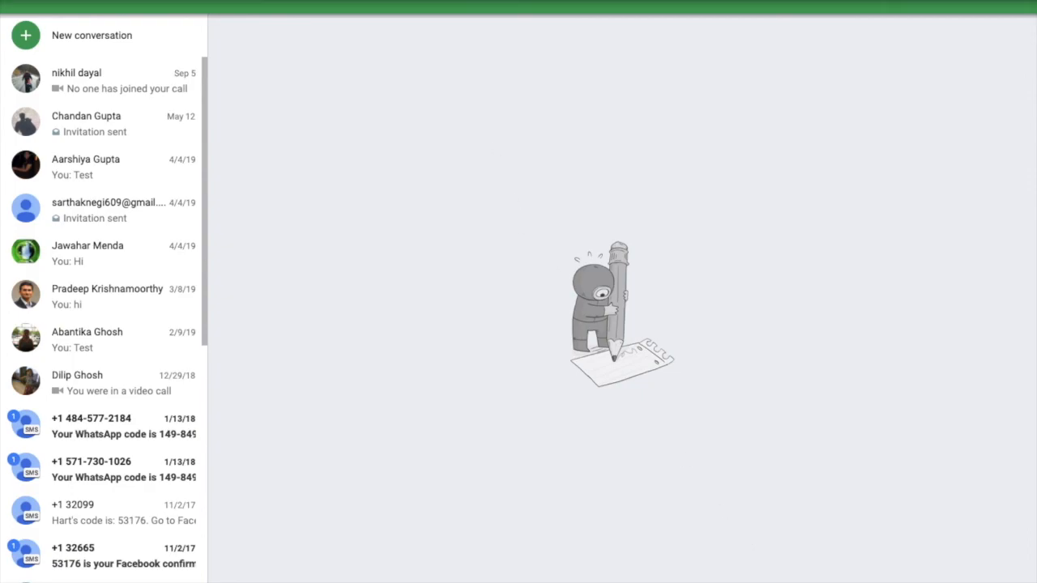
{"action": "key", "text": "ctrl+Right"}
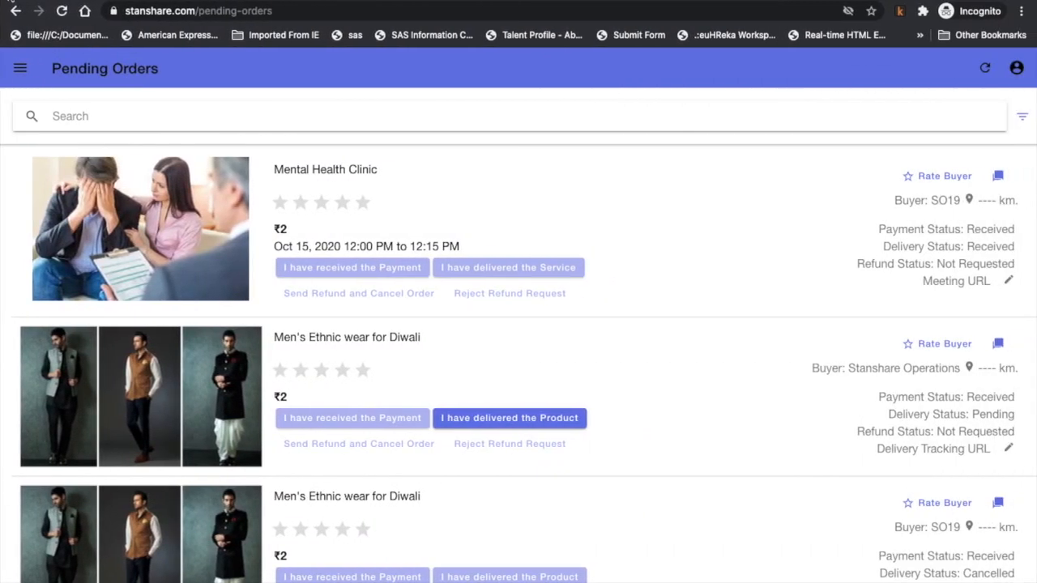